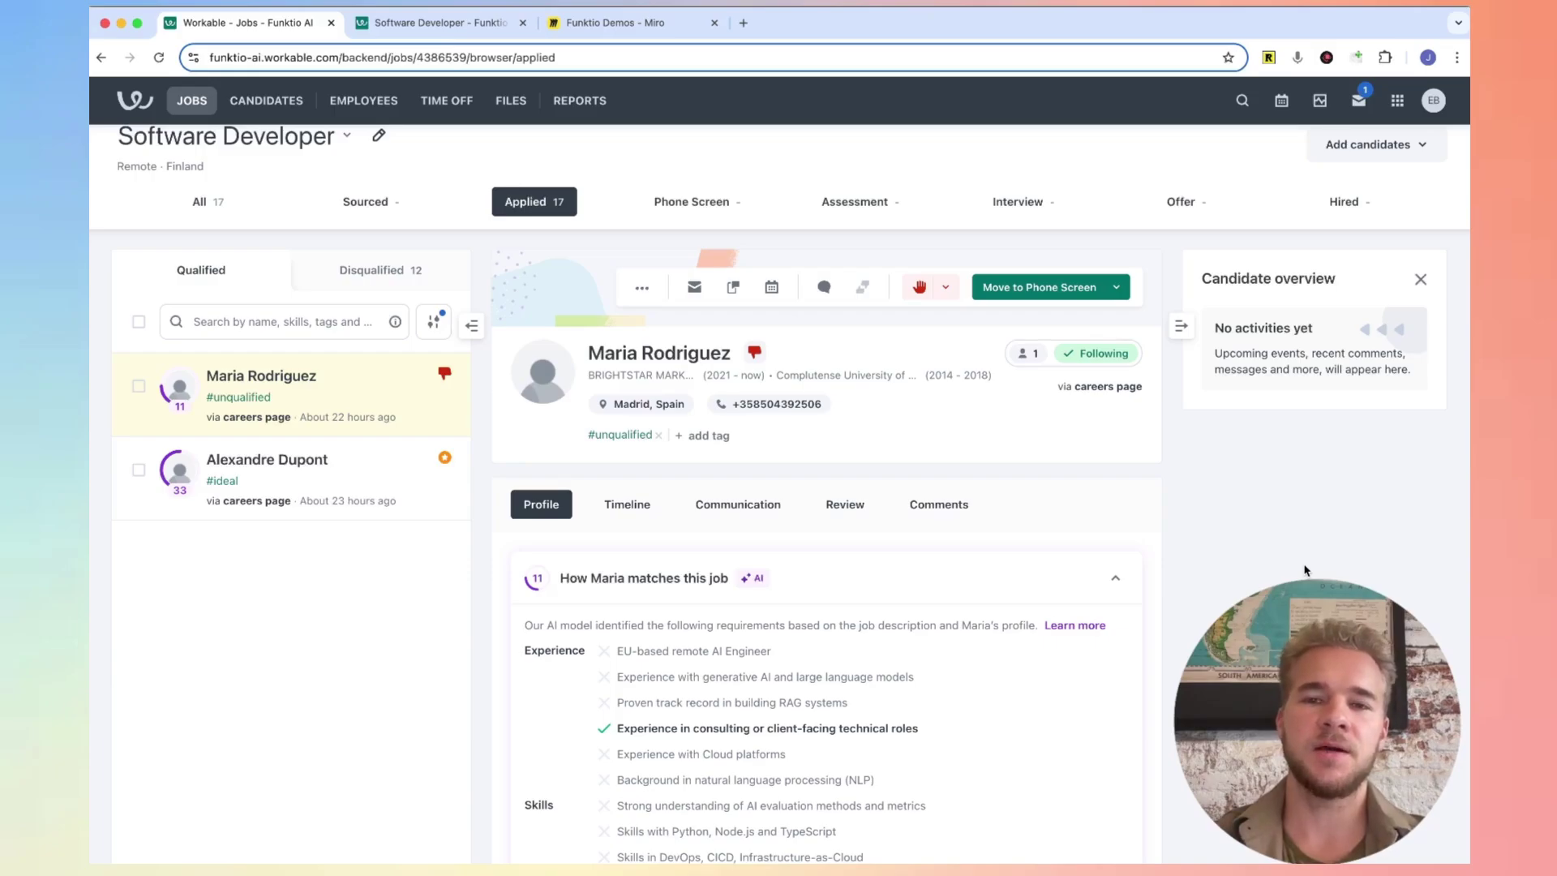
scroll(1216, 506, down, 2)
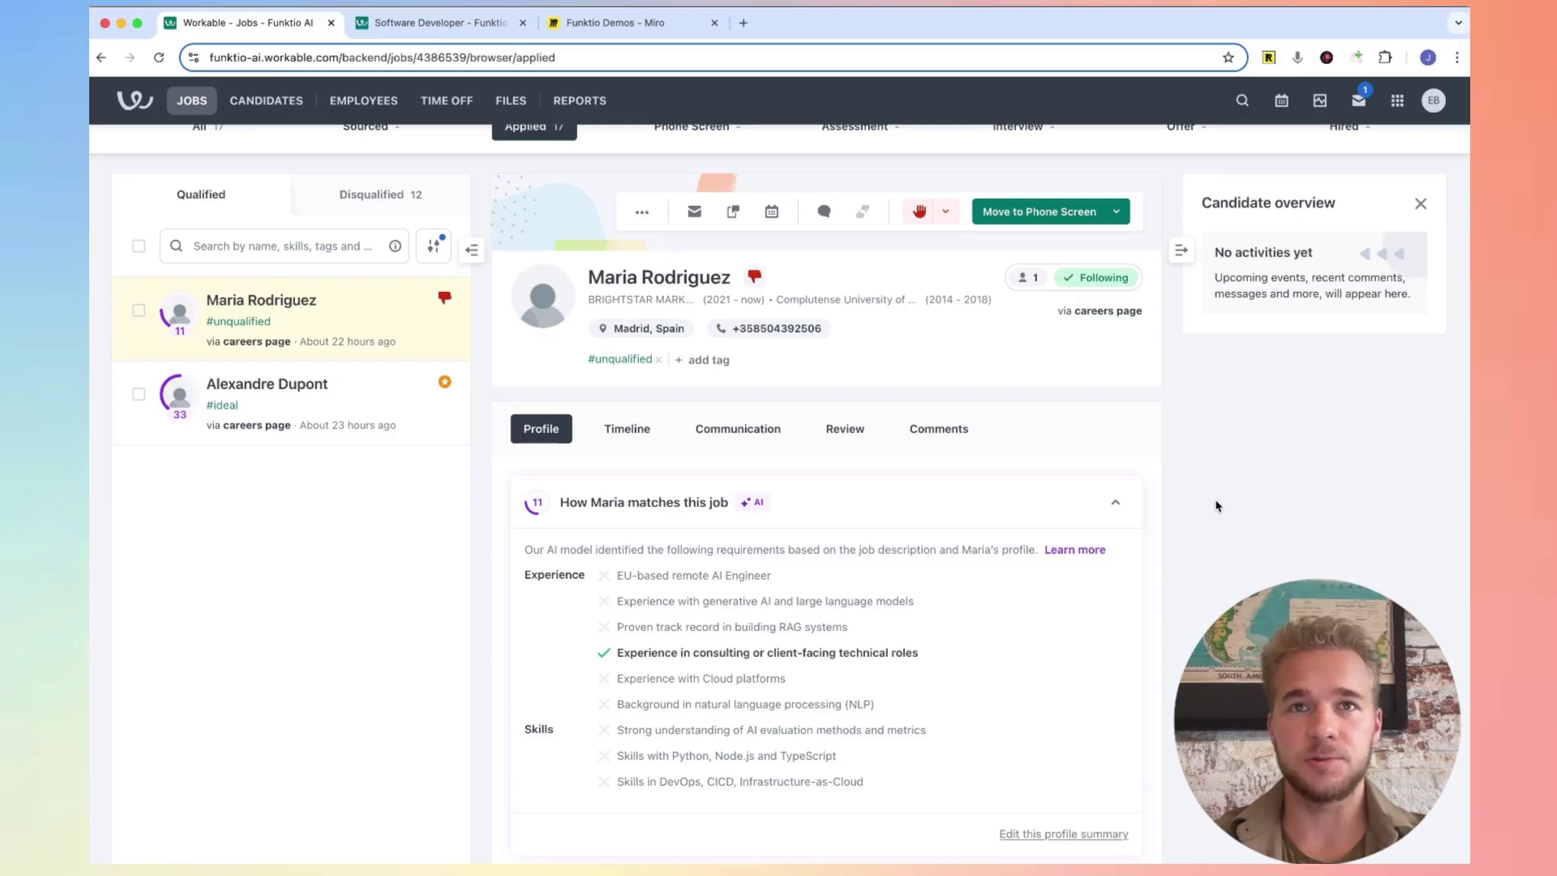
scroll(596, 350, down, 1)
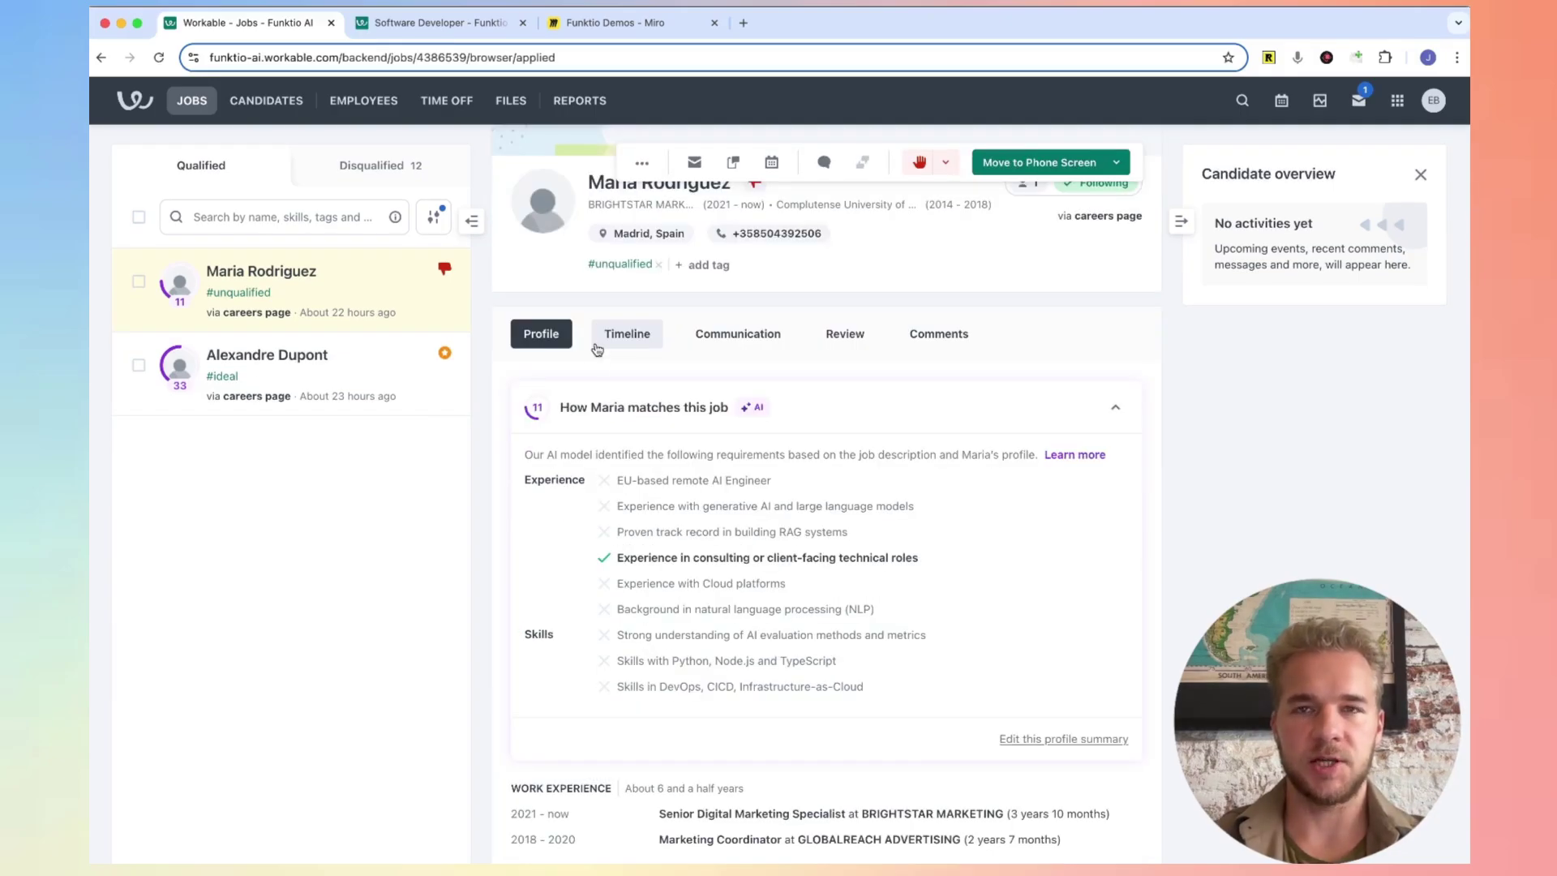
click(380, 374)
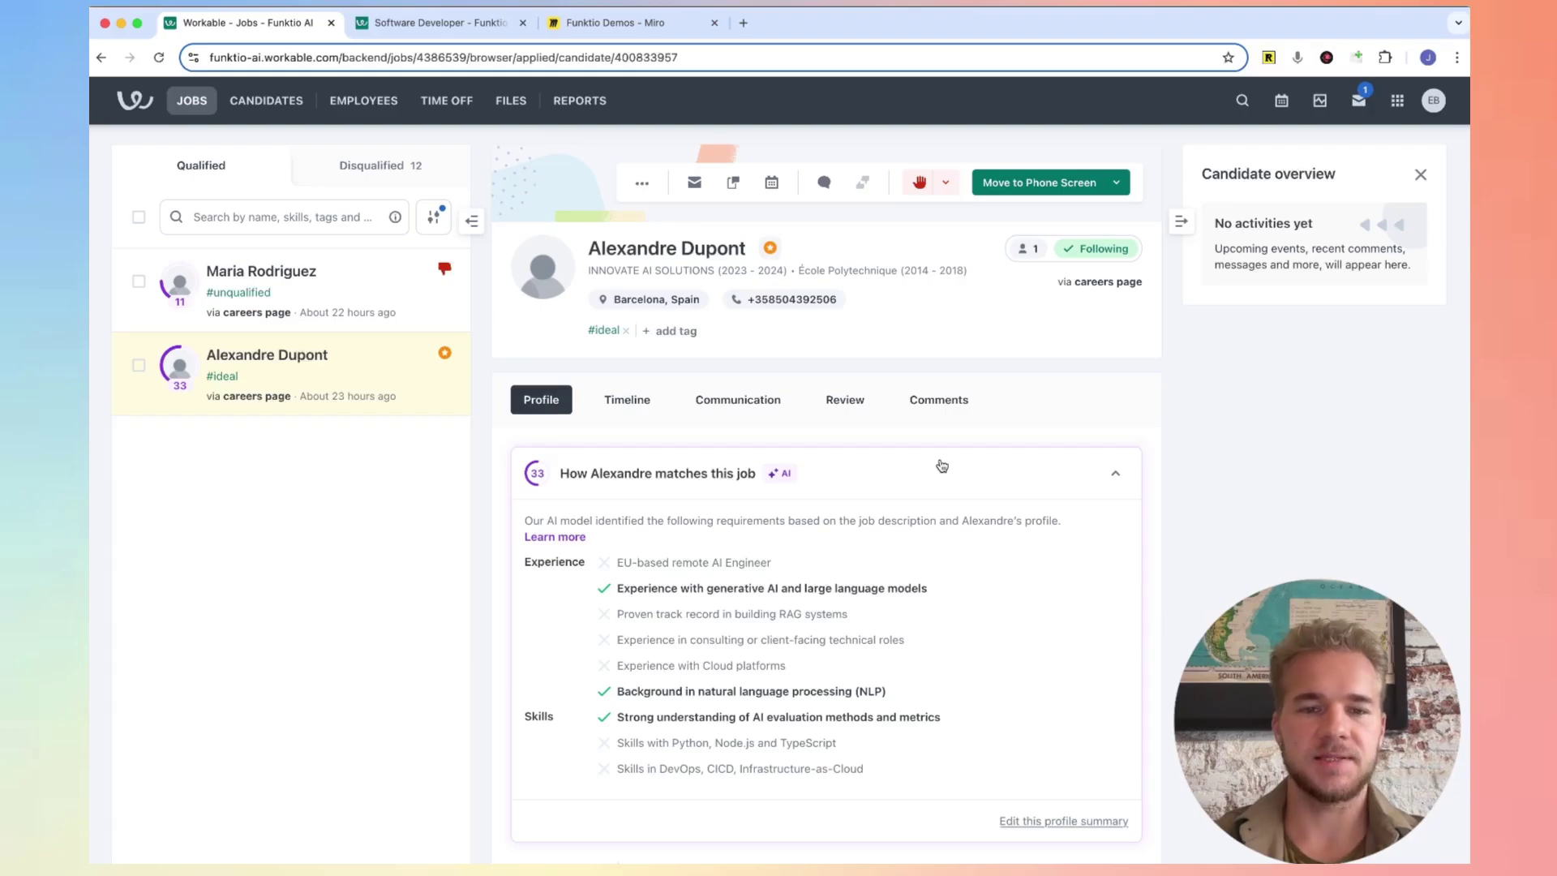
scroll(939, 466, down, 1)
scroll(939, 467, down, 1)
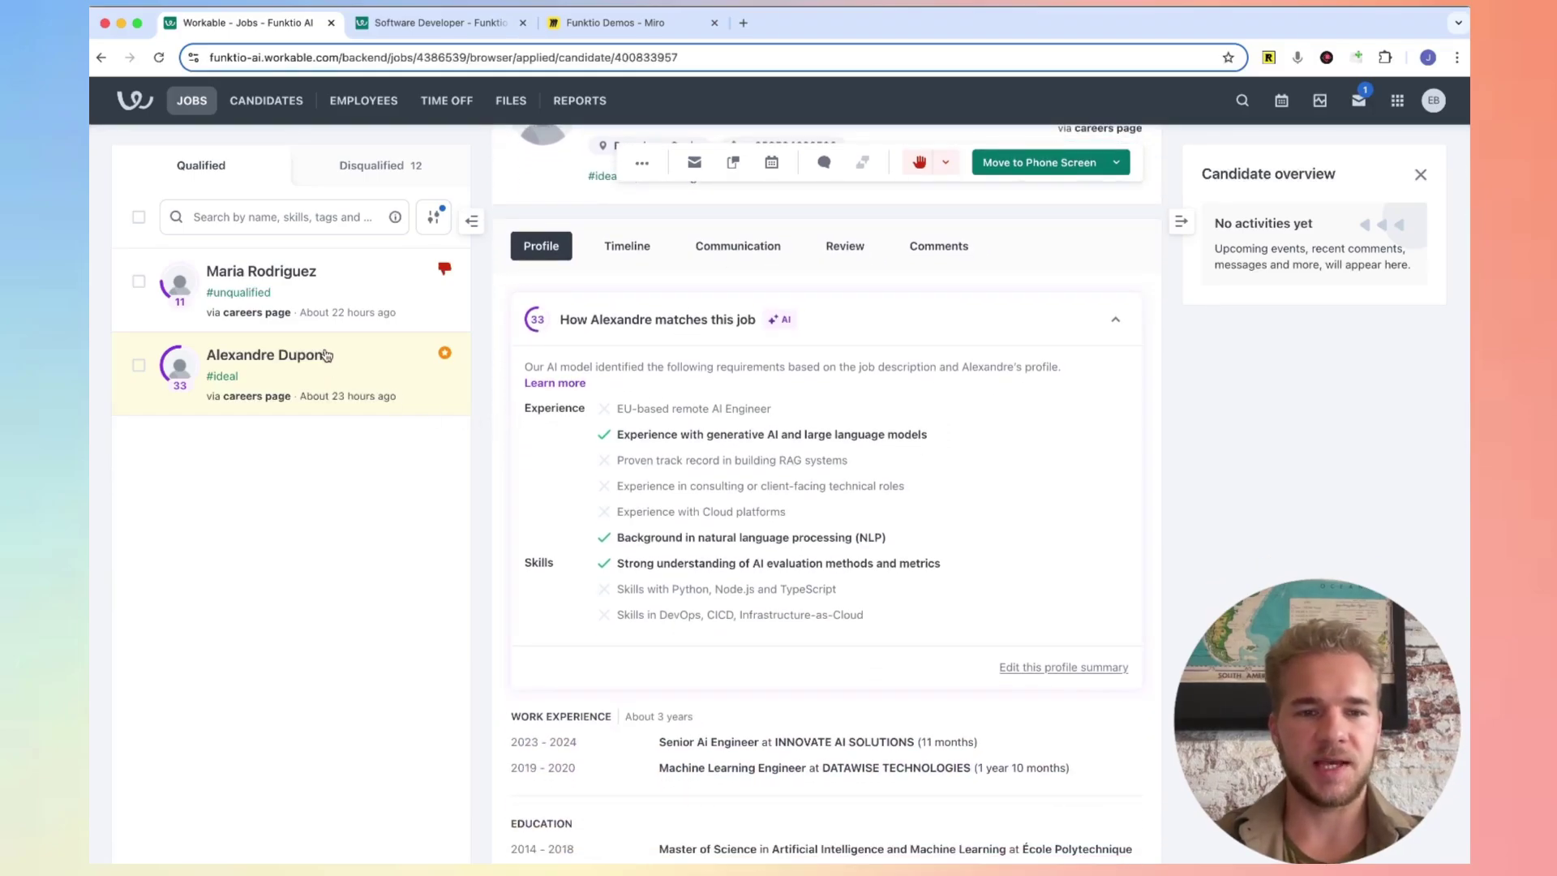
scroll(768, 551, down, 1)
scroll(768, 551, down, 1)
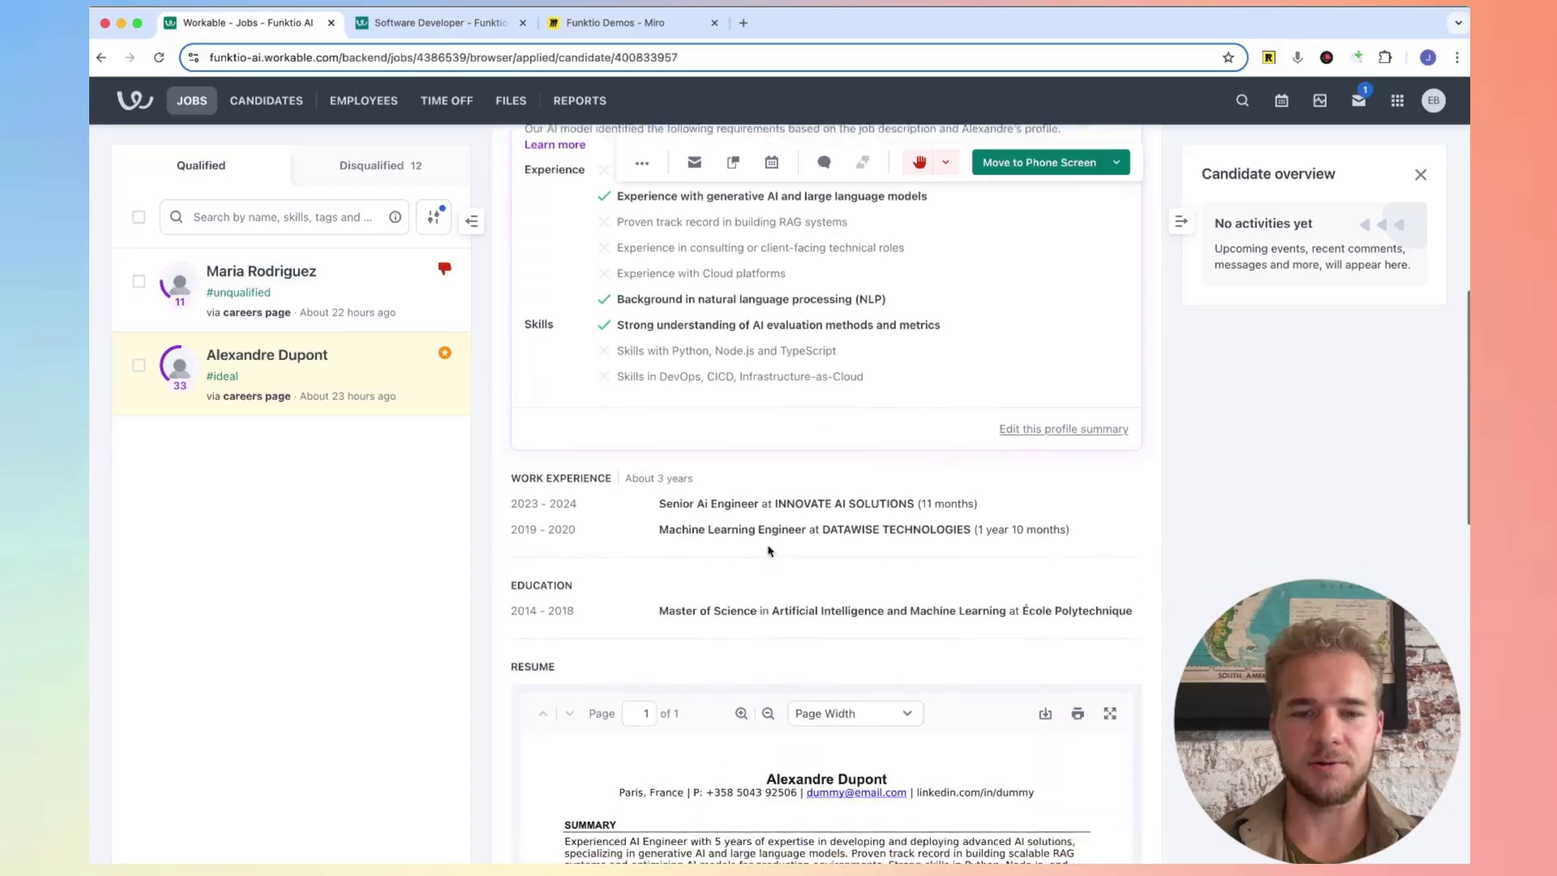
scroll(768, 550, down, 1)
scroll(767, 550, down, 3)
scroll(1216, 444, down, 1)
scroll(1216, 446, down, 2)
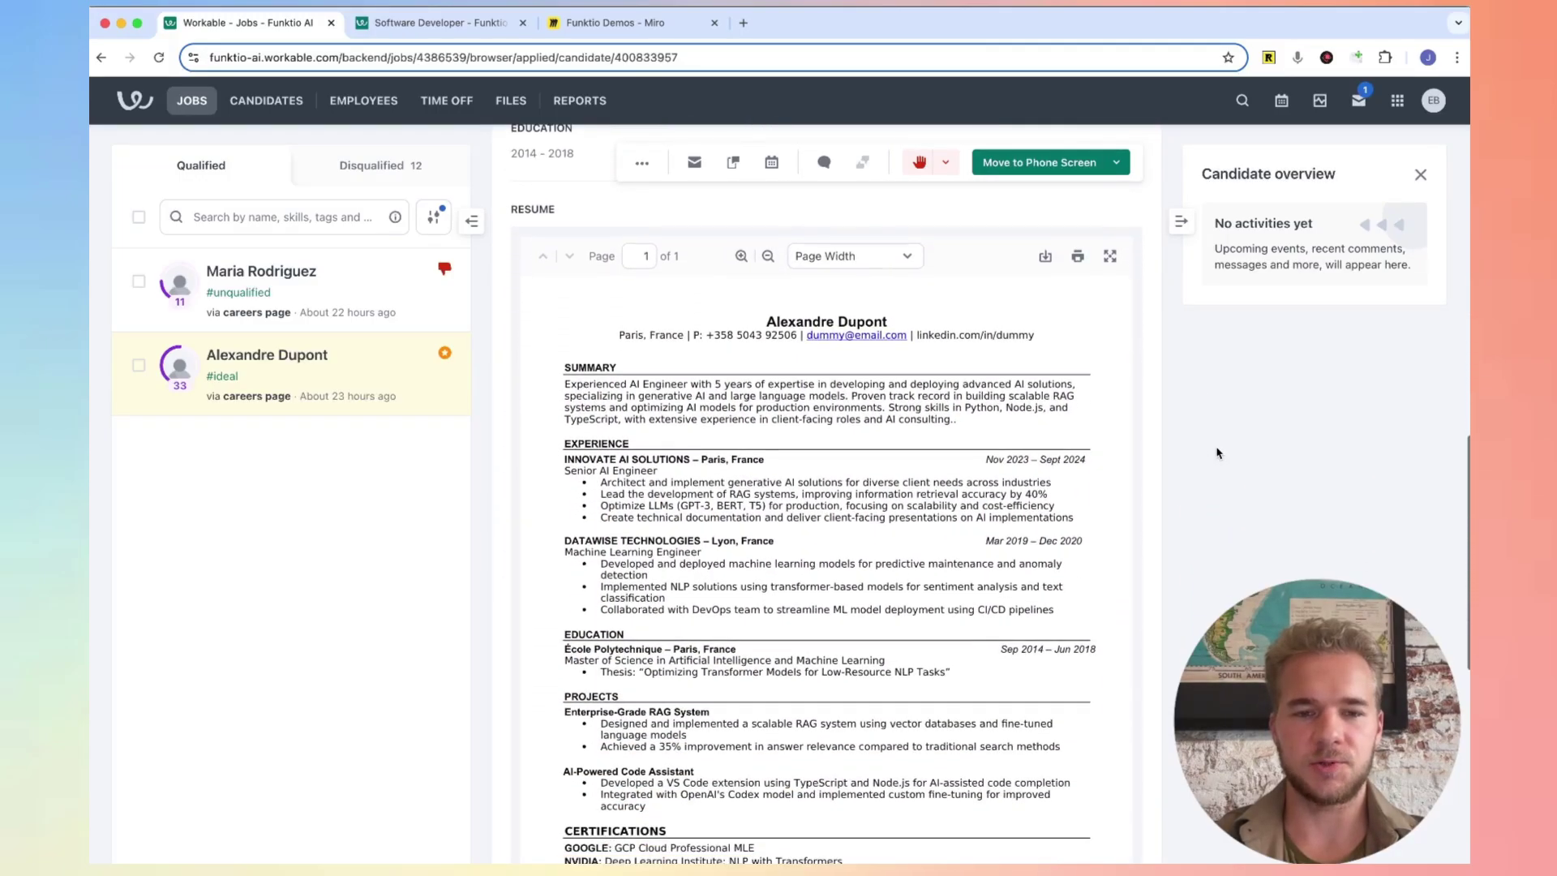
Highlight the RAG development achievement and Enterprise-Grade RAG System project in Dupont's resume
triple_click(605, 493)
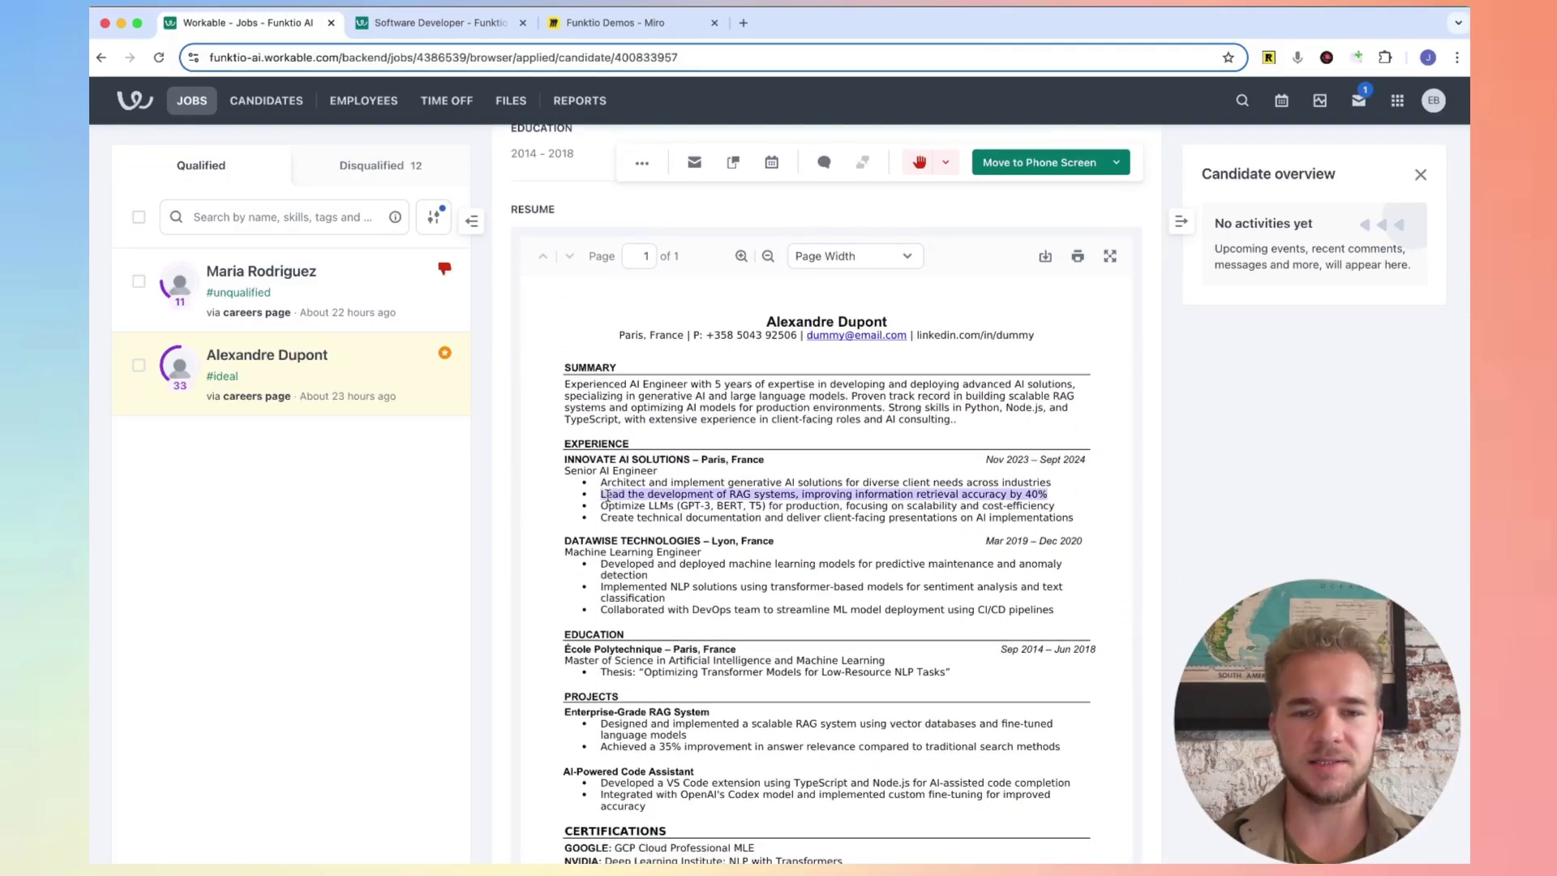
scroll(682, 561, down, 1)
triple_click(628, 653)
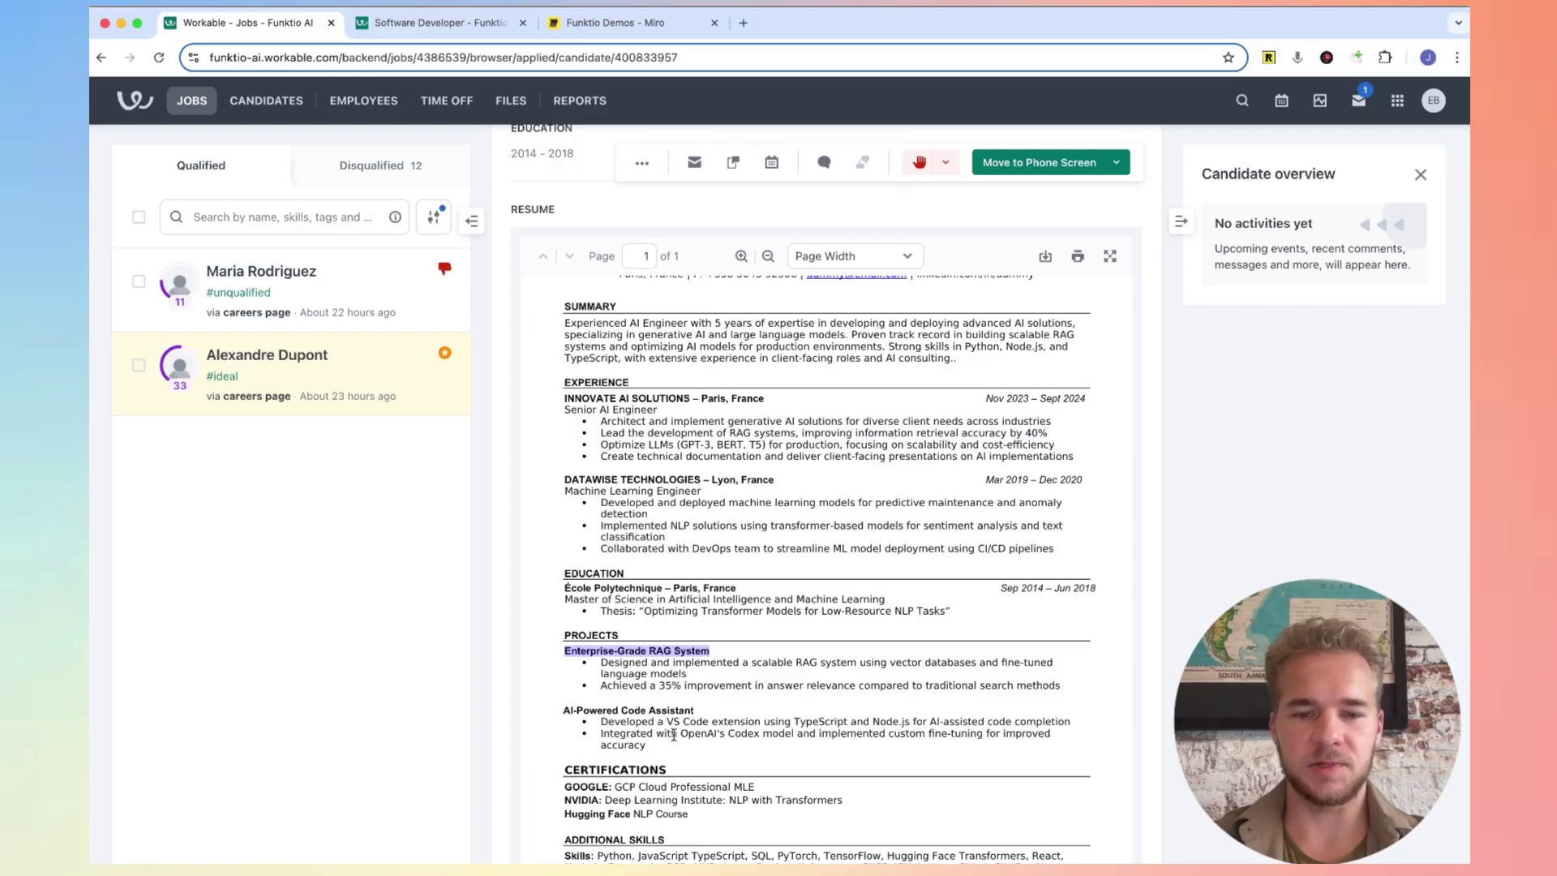
drag(795, 721, 1004, 723)
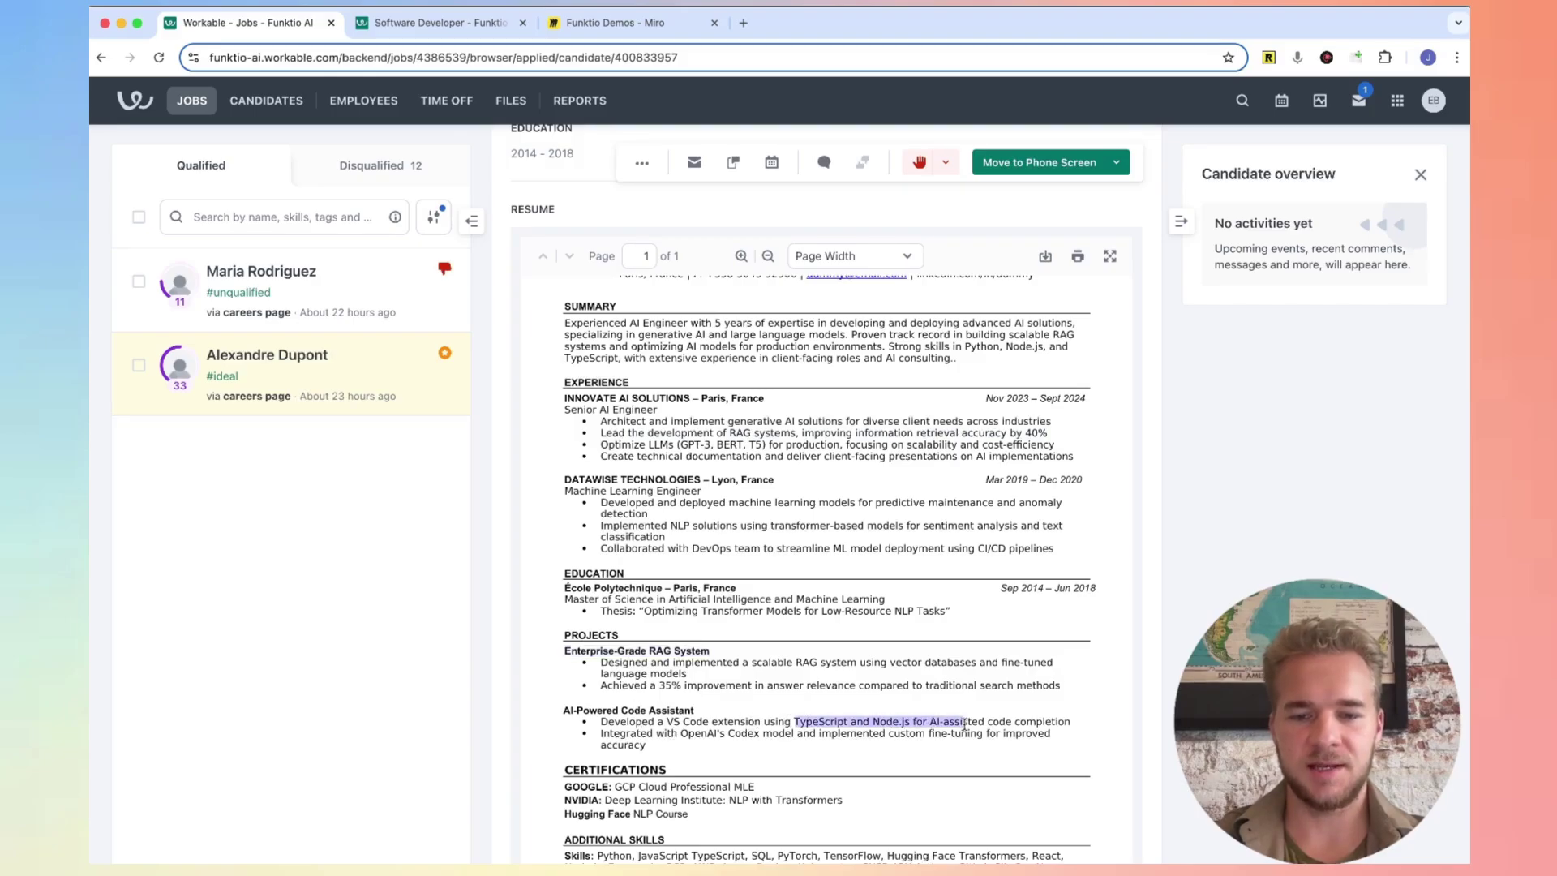
scroll(932, 442, up, 1)
scroll(932, 443, up, 2)
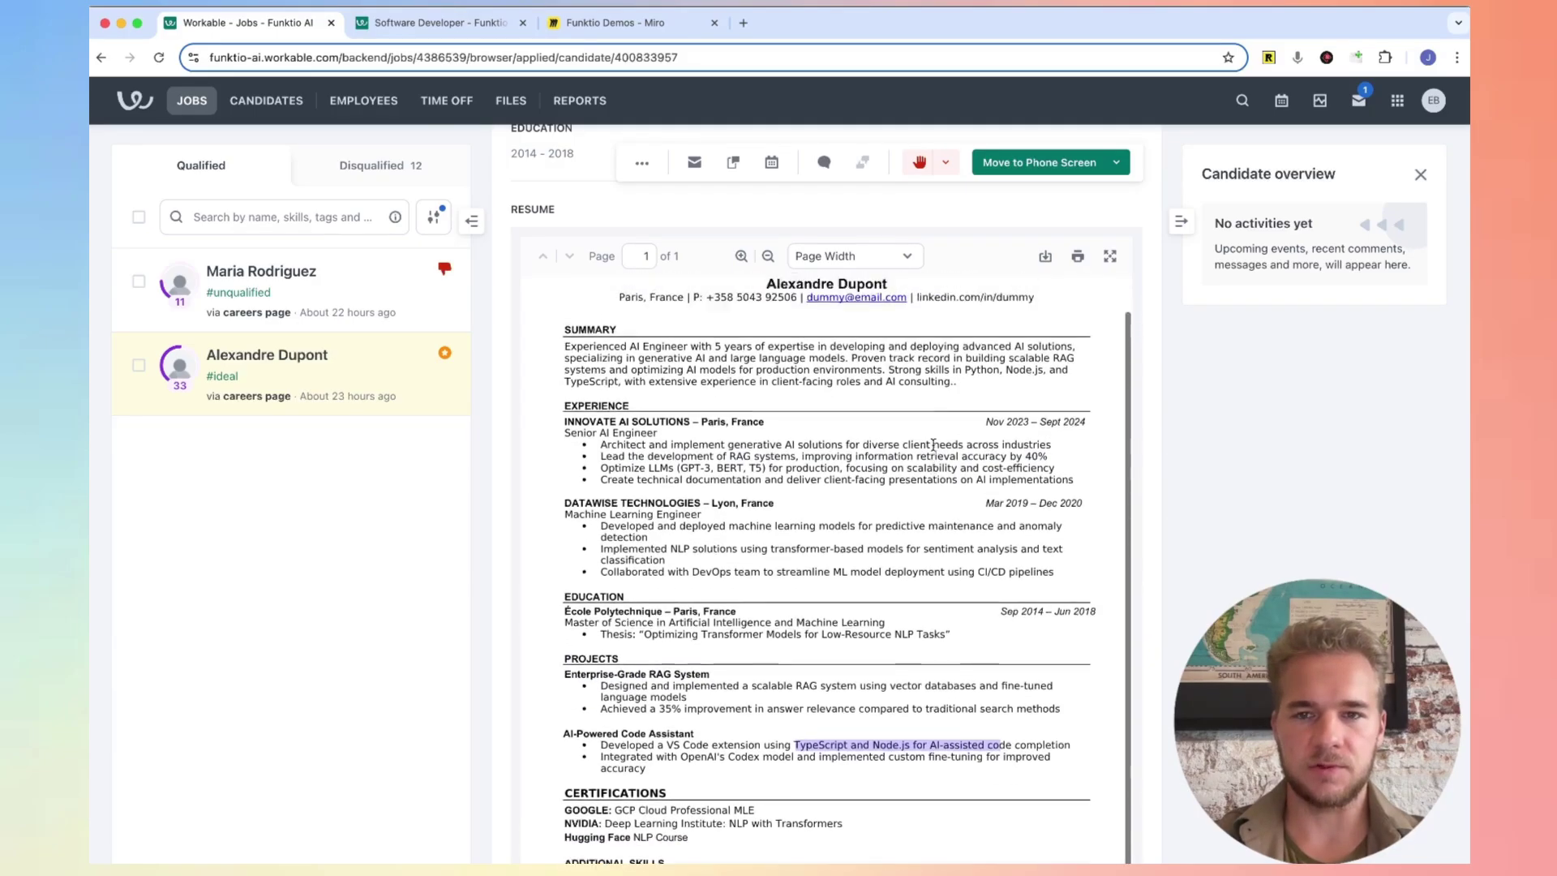
scroll(1155, 421, up, 3)
scroll(1155, 422, up, 4)
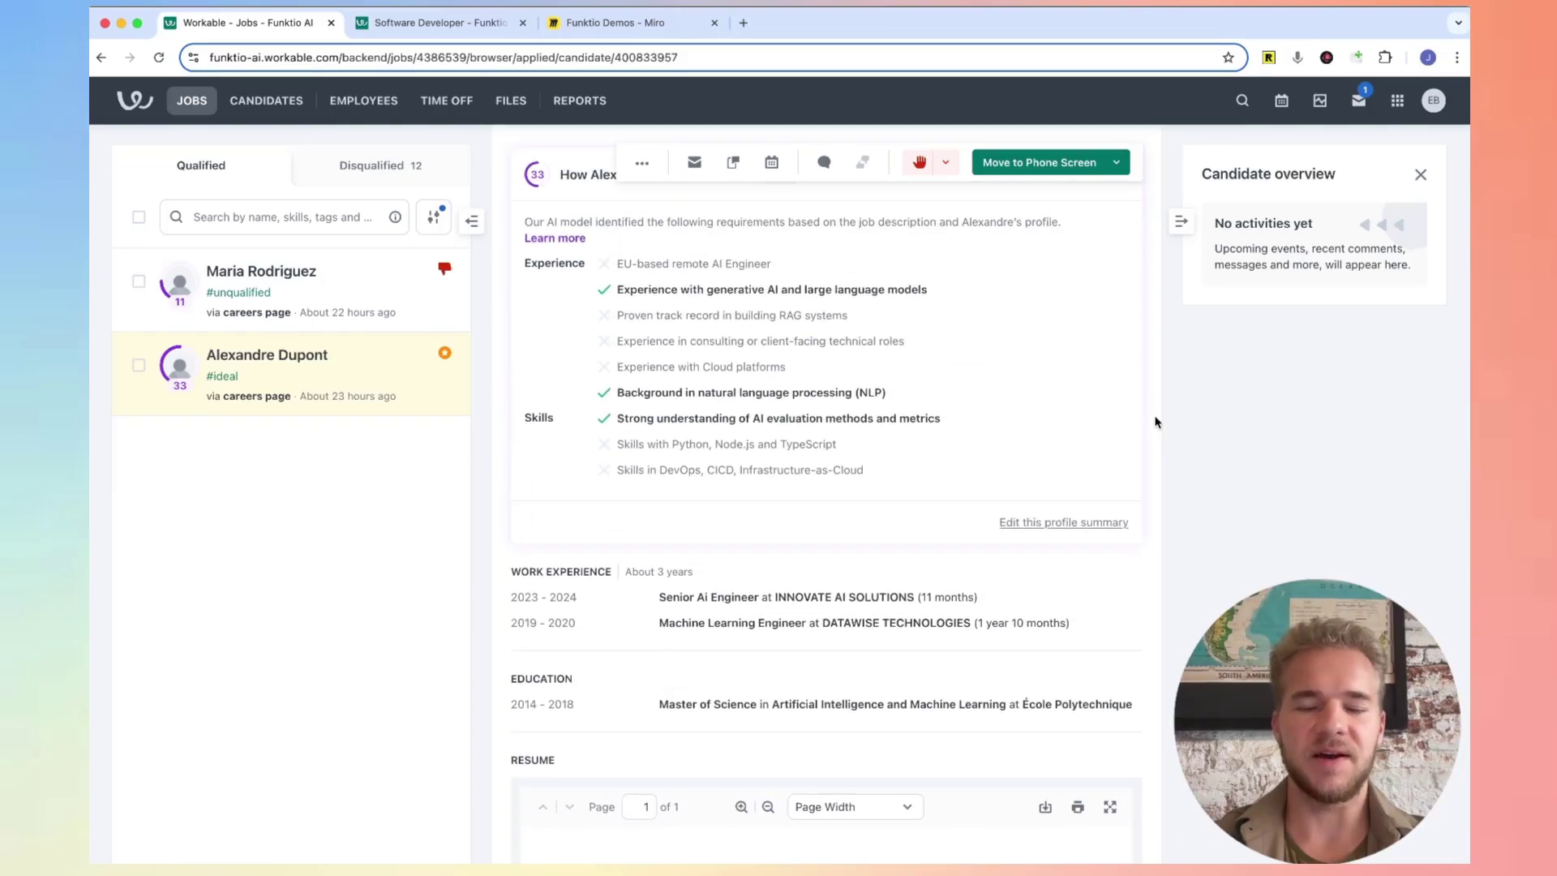
triple_click(647, 539)
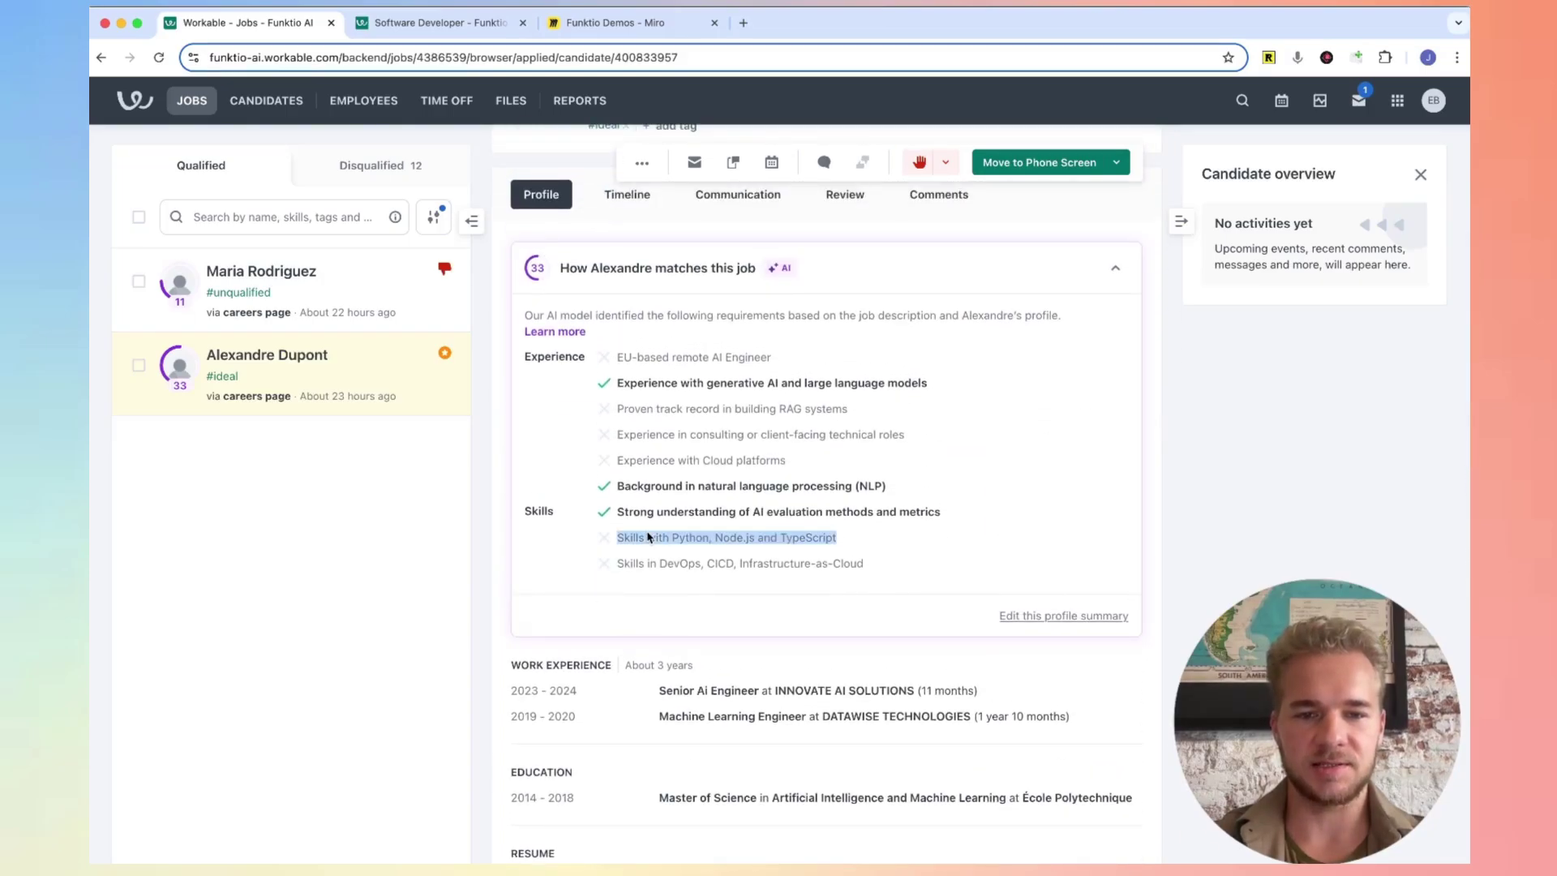
triple_click(679, 411)
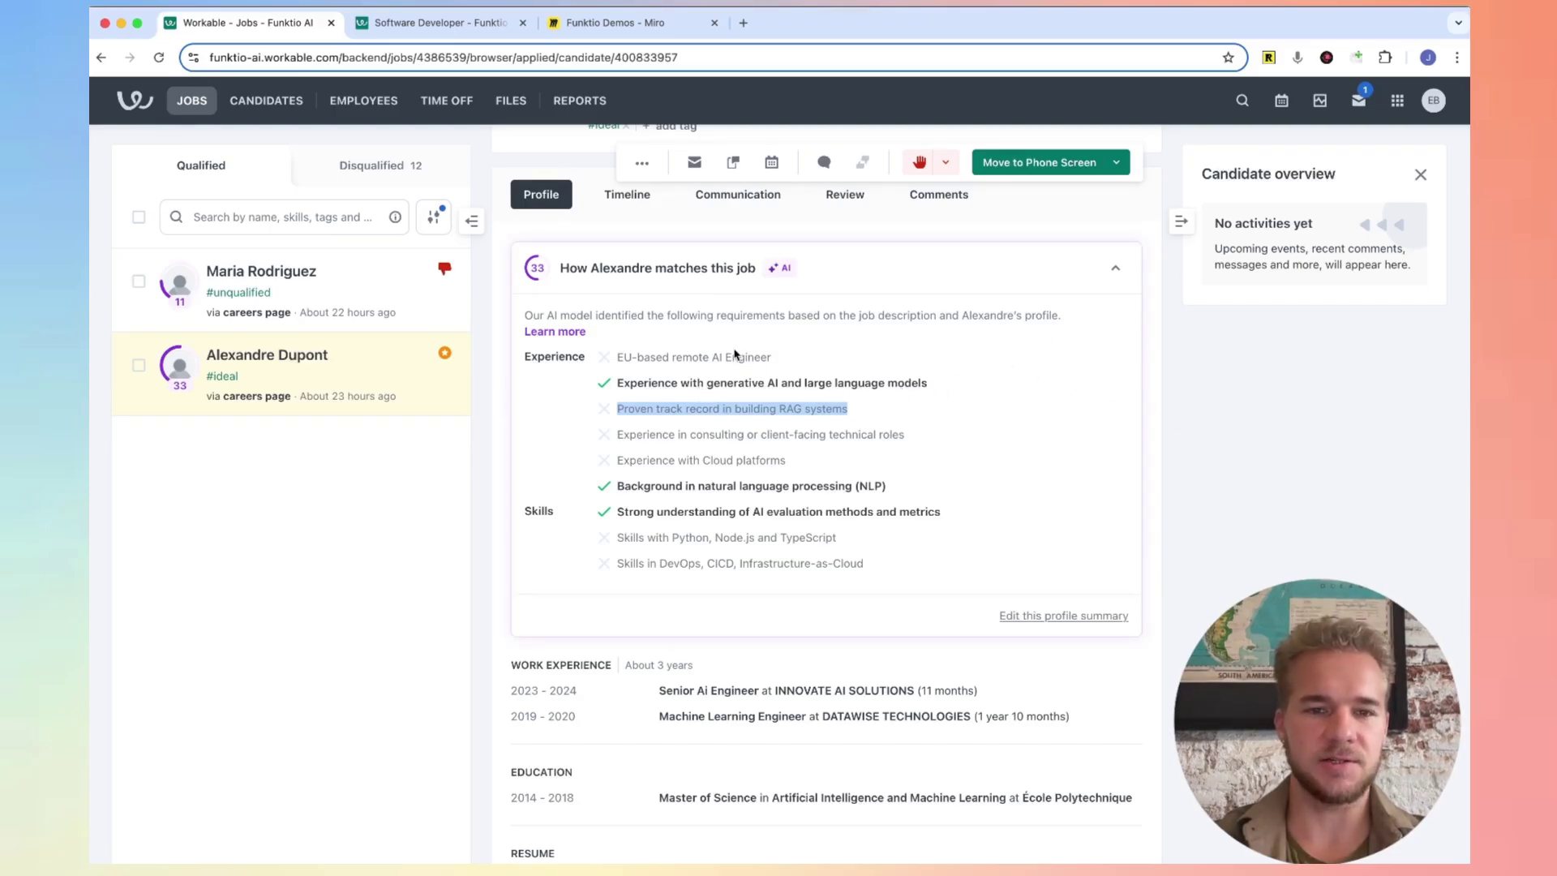
click(618, 359)
triple_click(780, 360)
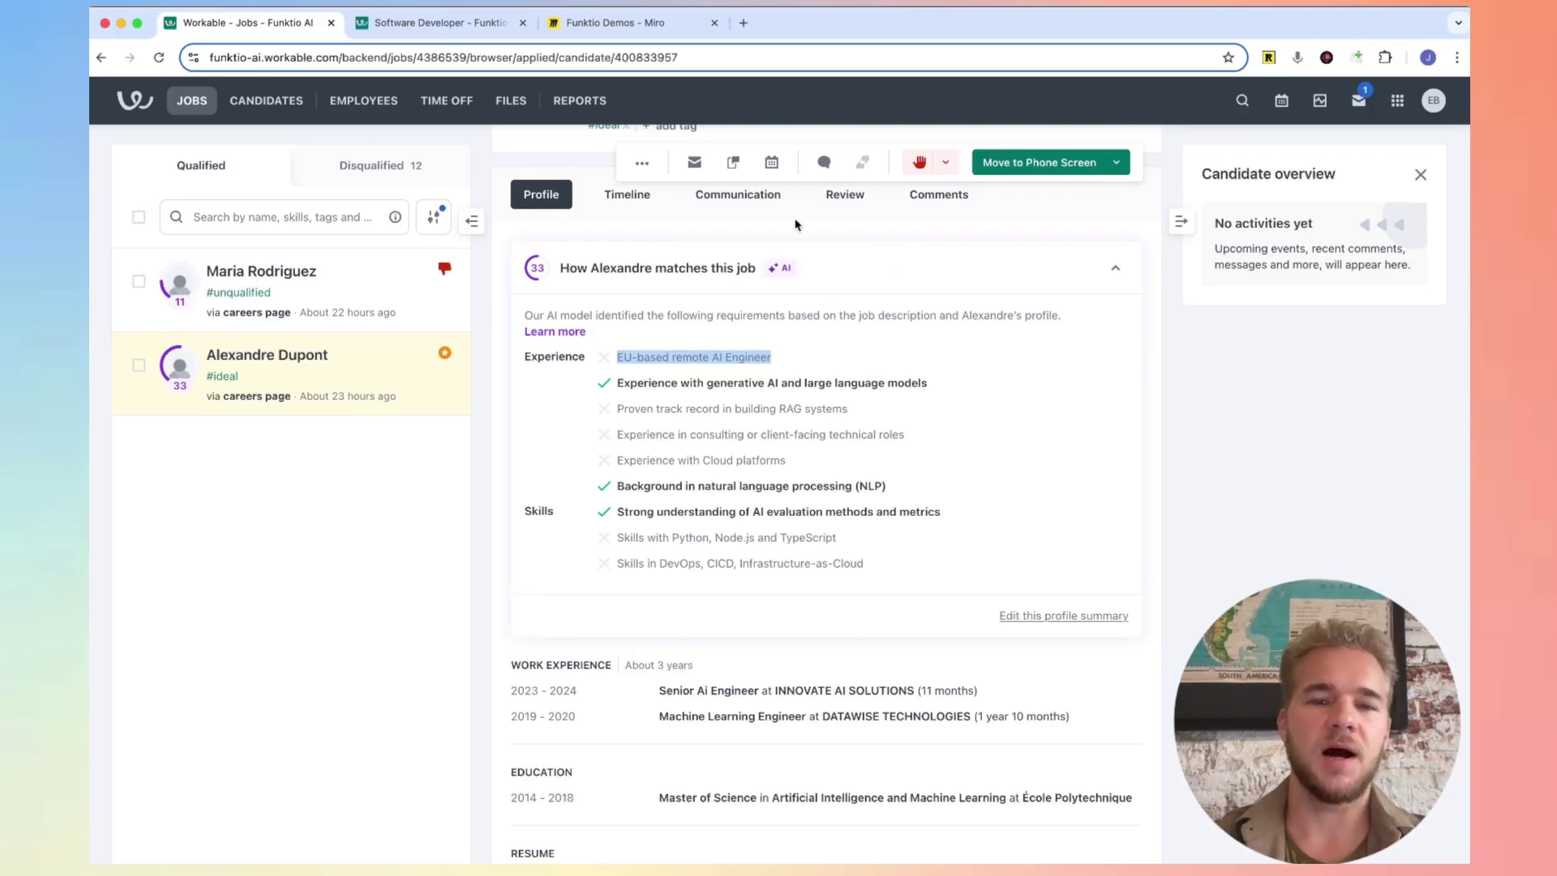
scroll(795, 224, up, 3)
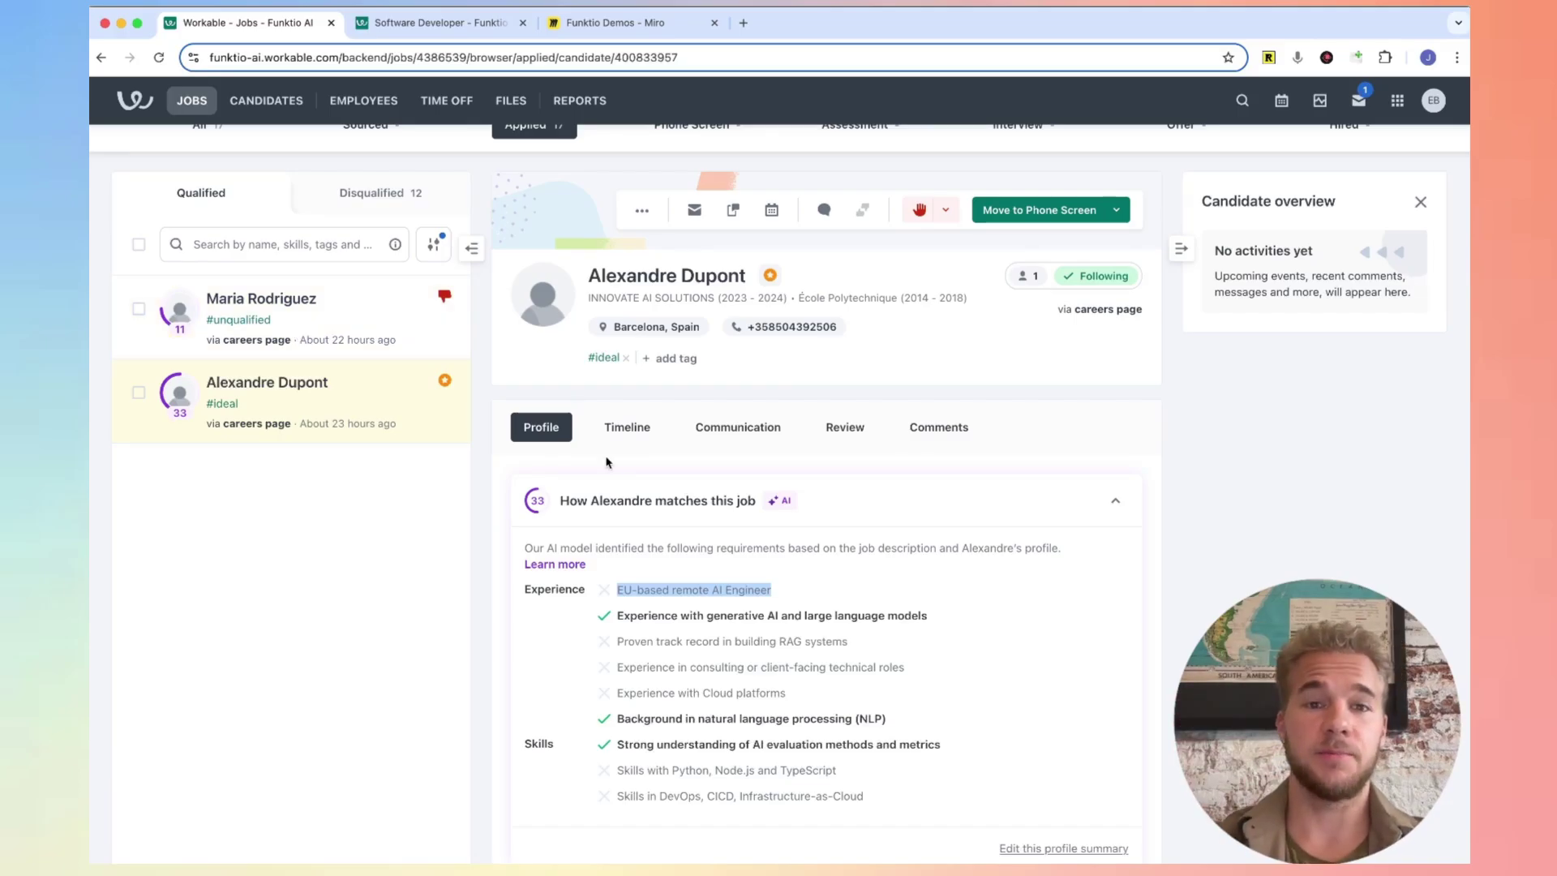
click(627, 433)
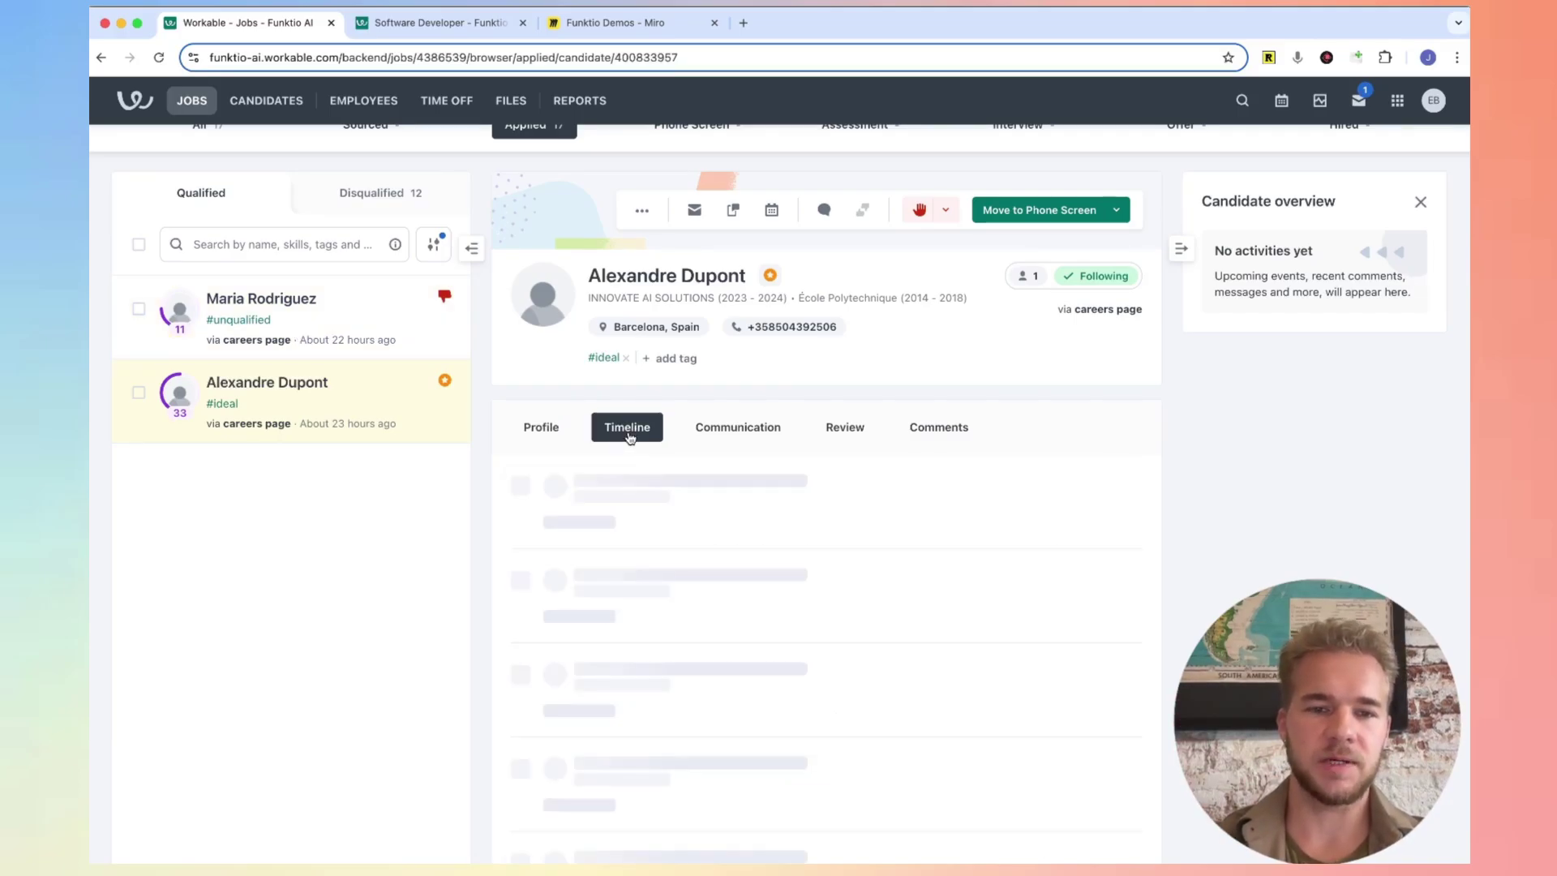
scroll(661, 493, down, 3)
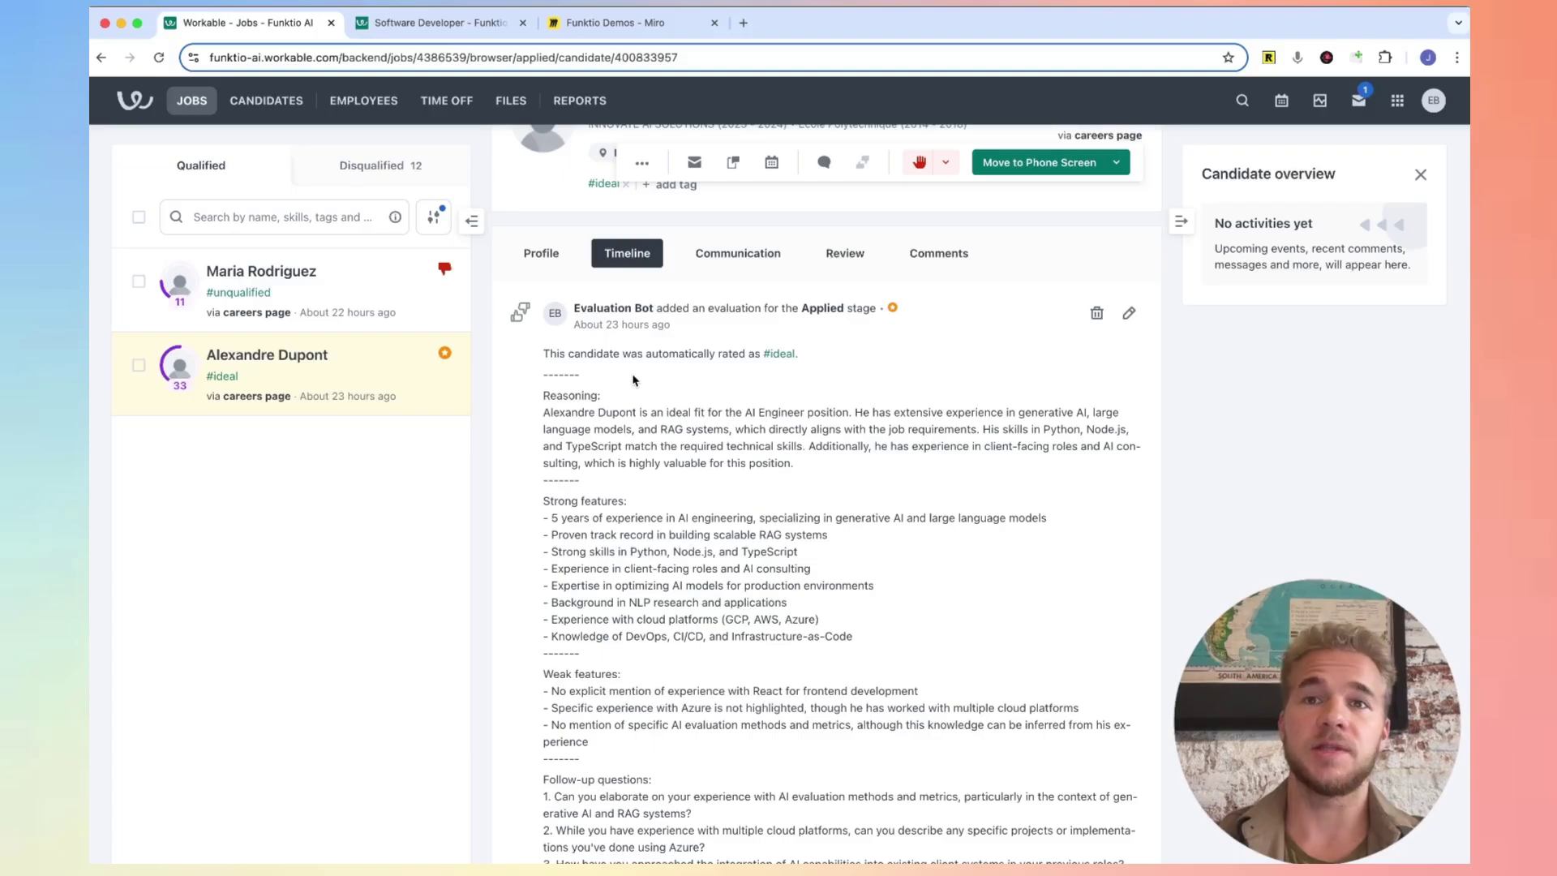
scroll(634, 381, down, 3)
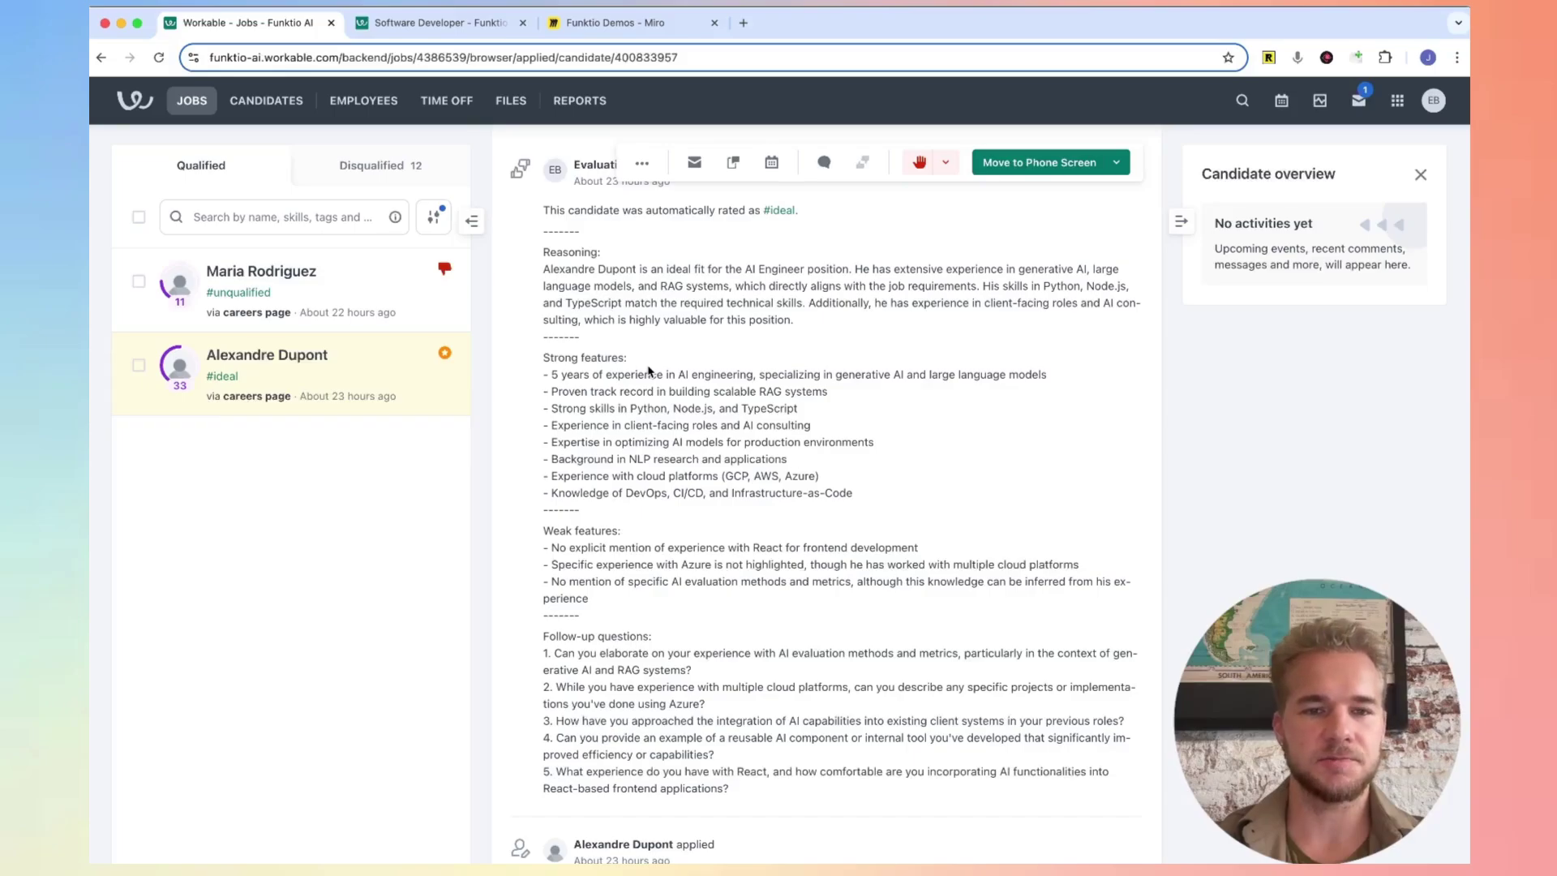
scroll(649, 370, up, 2)
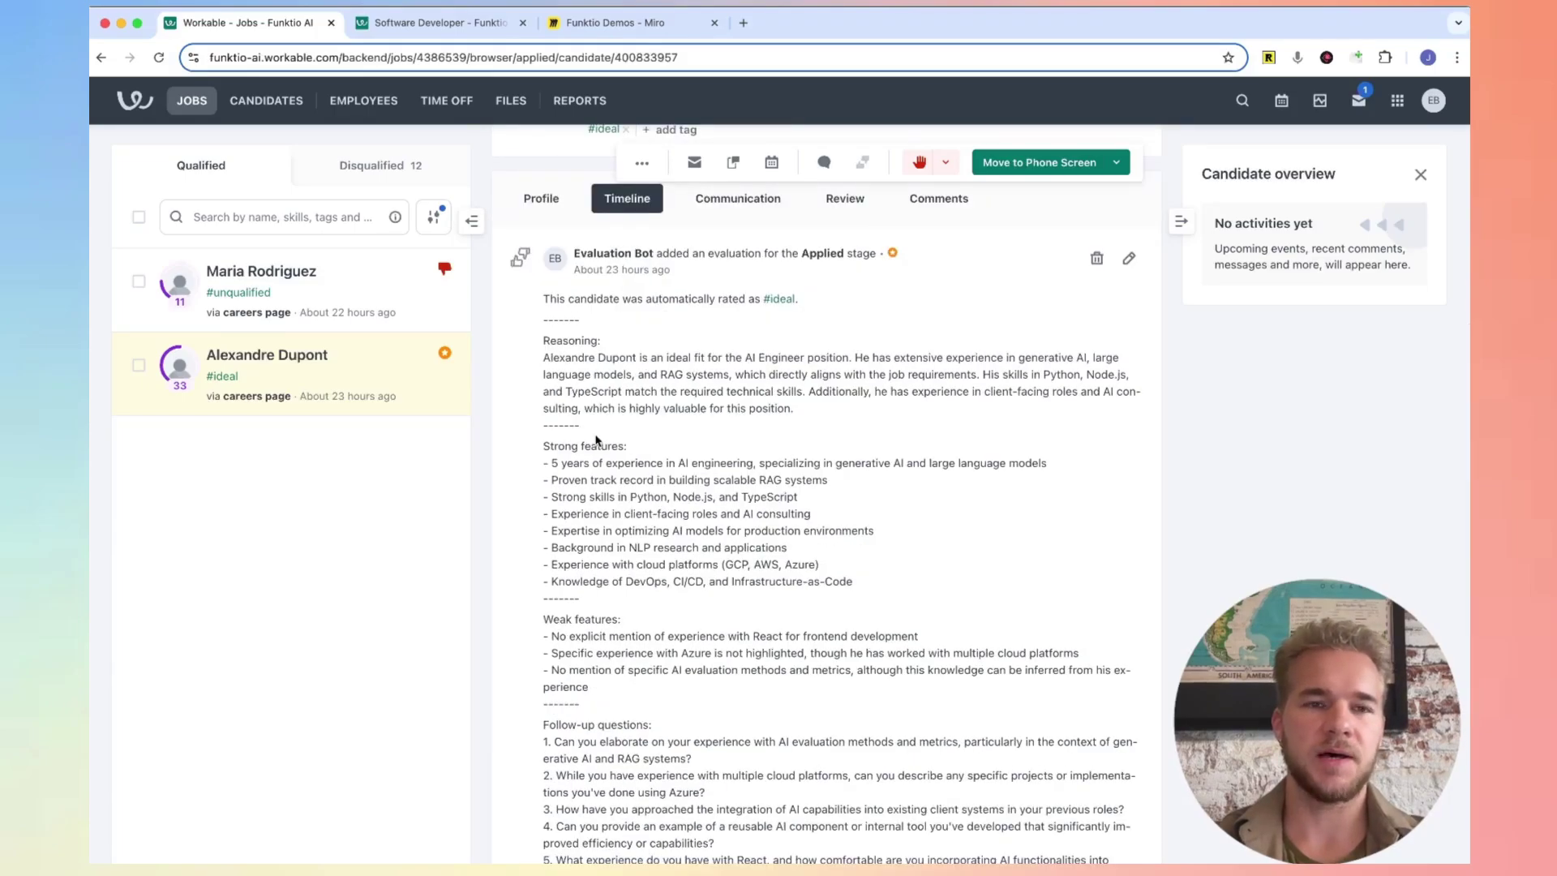
scroll(597, 440, up, 1)
scroll(596, 441, up, 2)
click(457, 21)
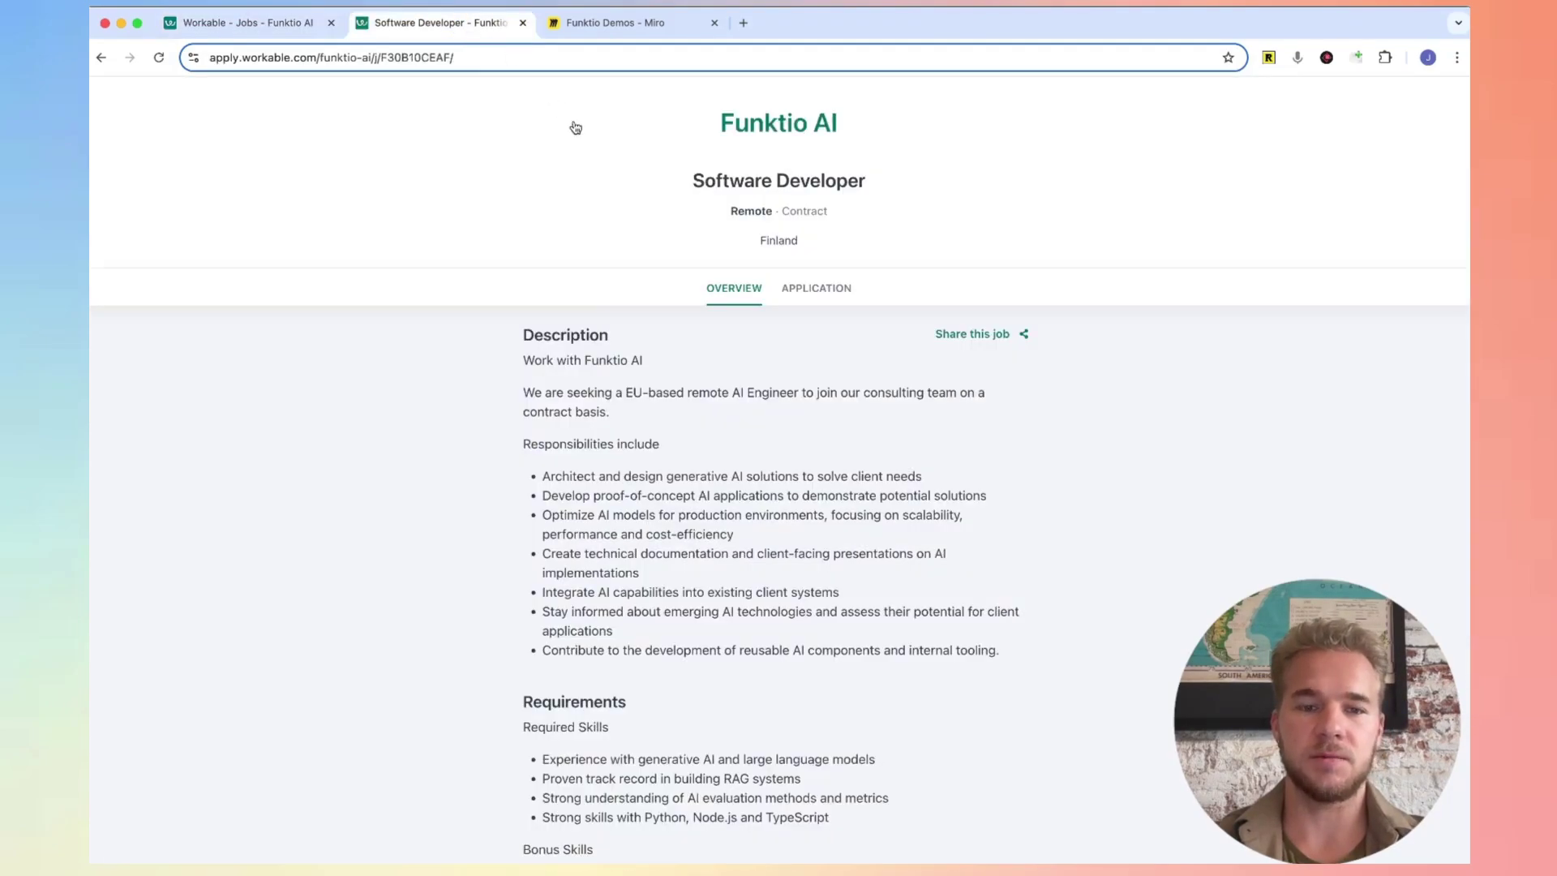
click(803, 291)
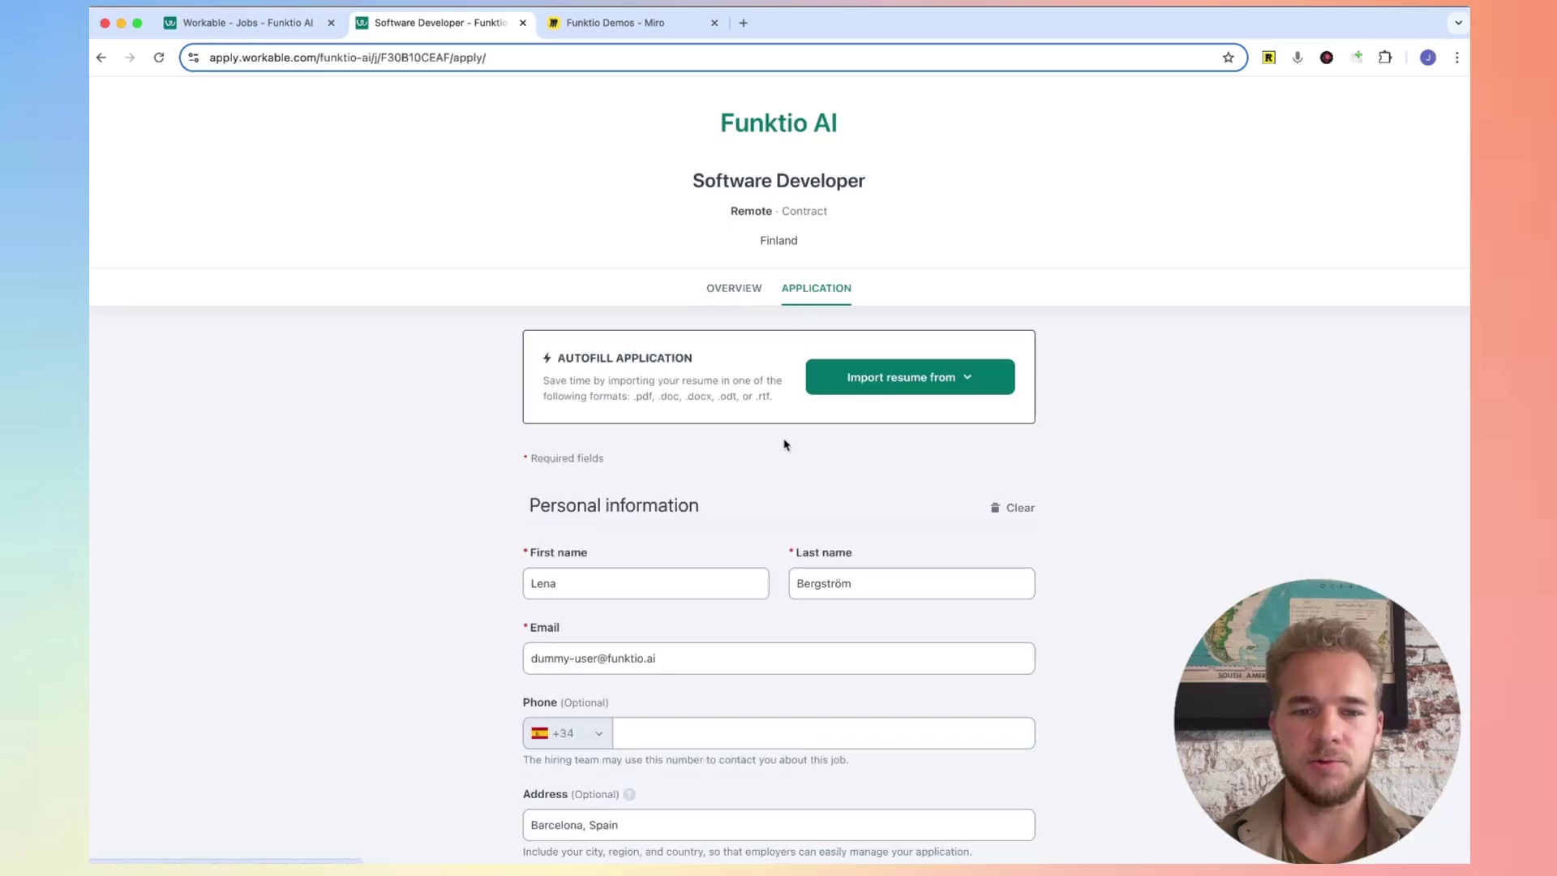
scroll(784, 445, down, 1)
key(super+Tab)
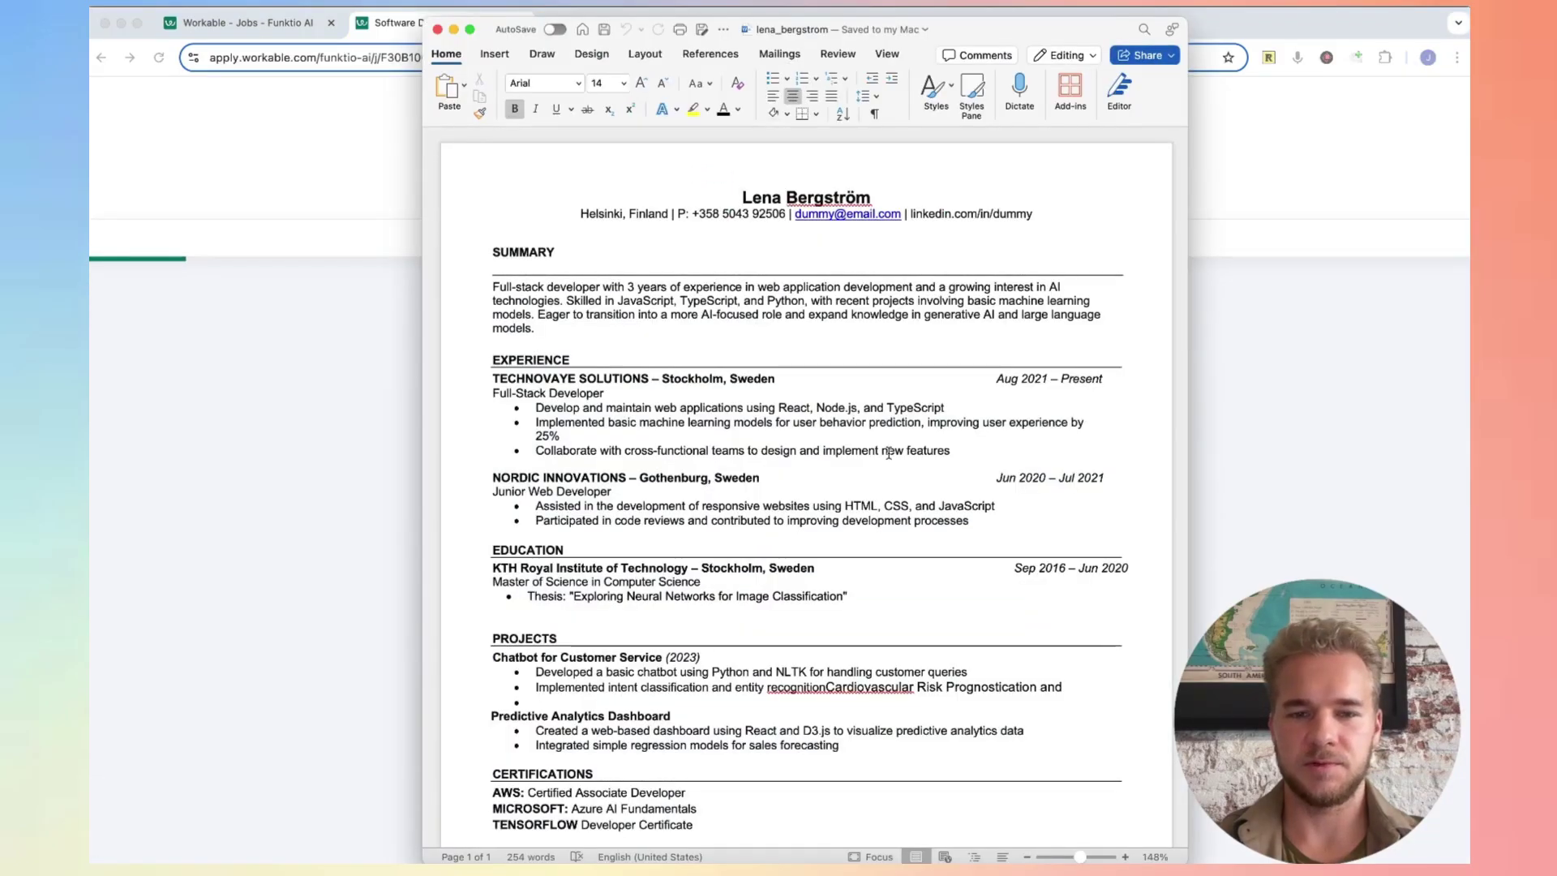
scroll(889, 453, down, 3)
scroll(924, 438, down, 3)
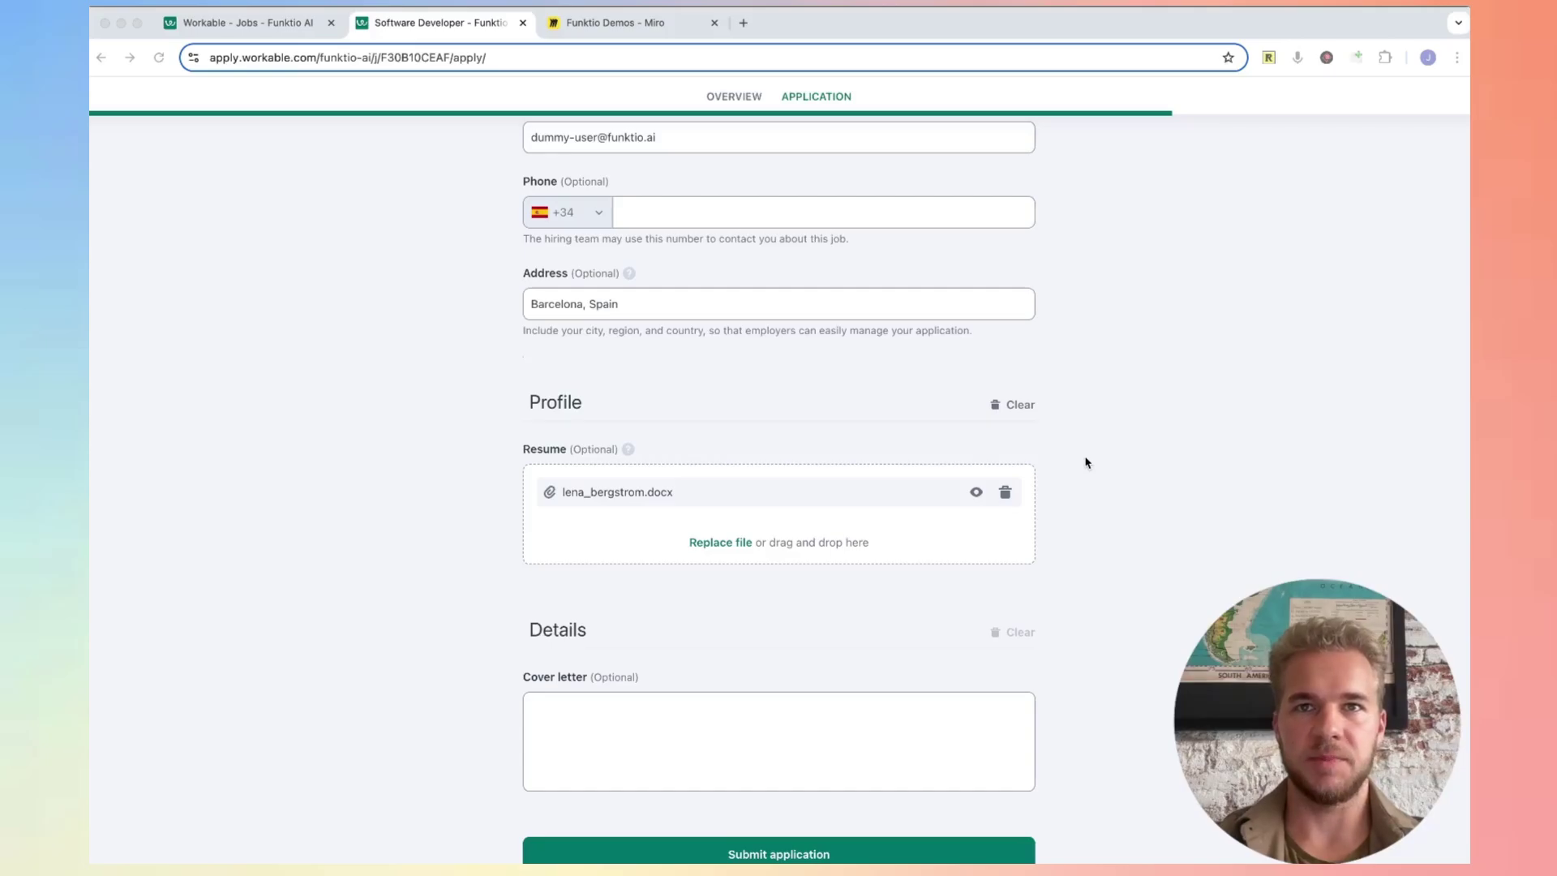
scroll(1087, 462, down, 2)
click(790, 760)
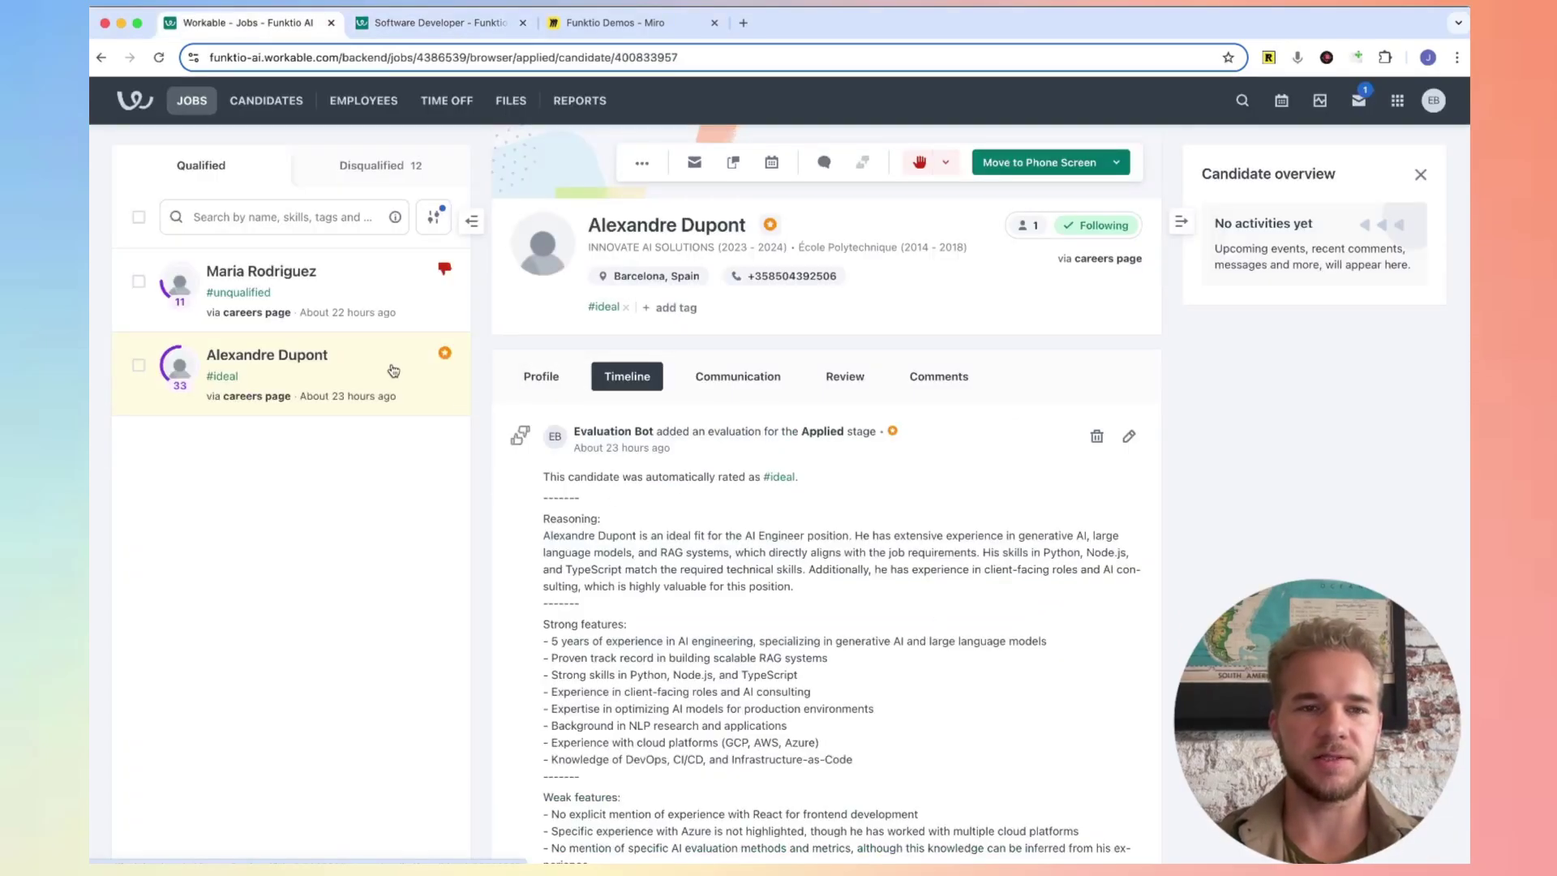
scroll(394, 371, up, 2)
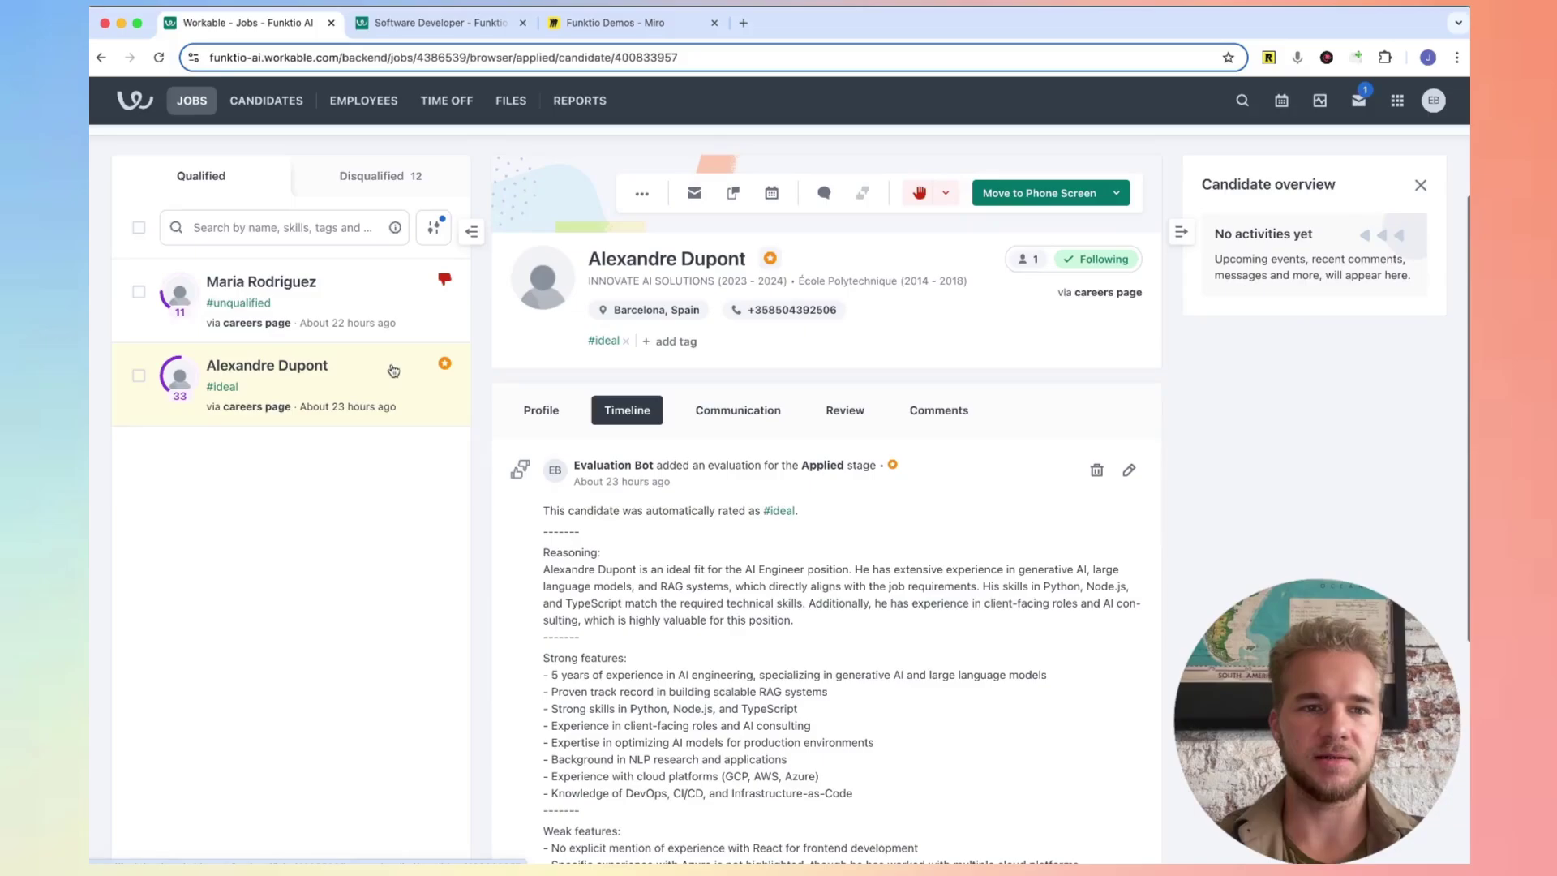
click(627, 23)
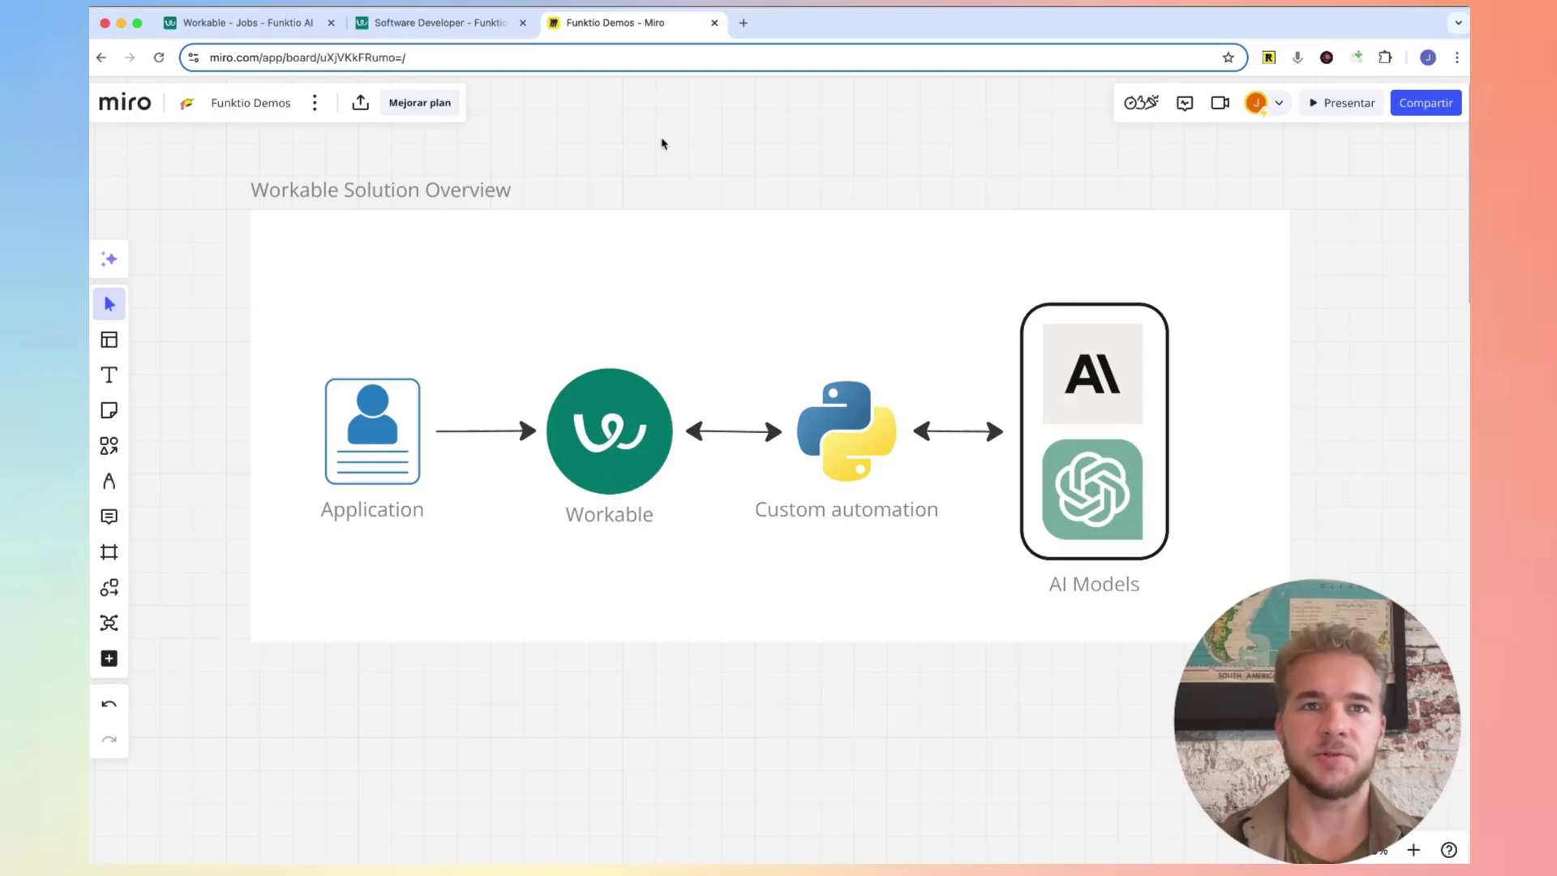
click(281, 25)
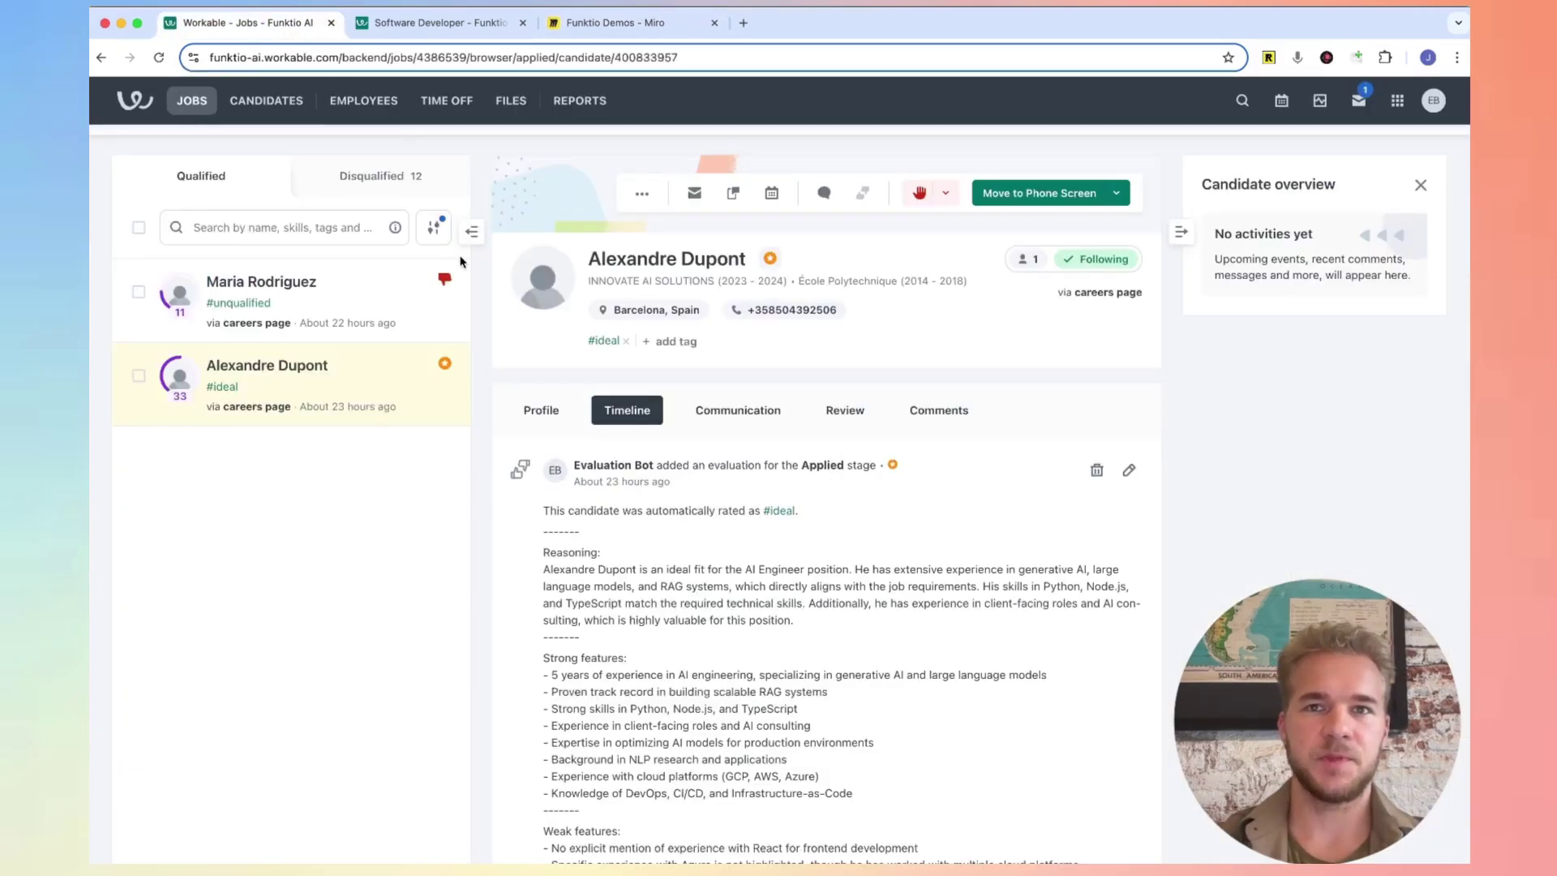
key(super+r)
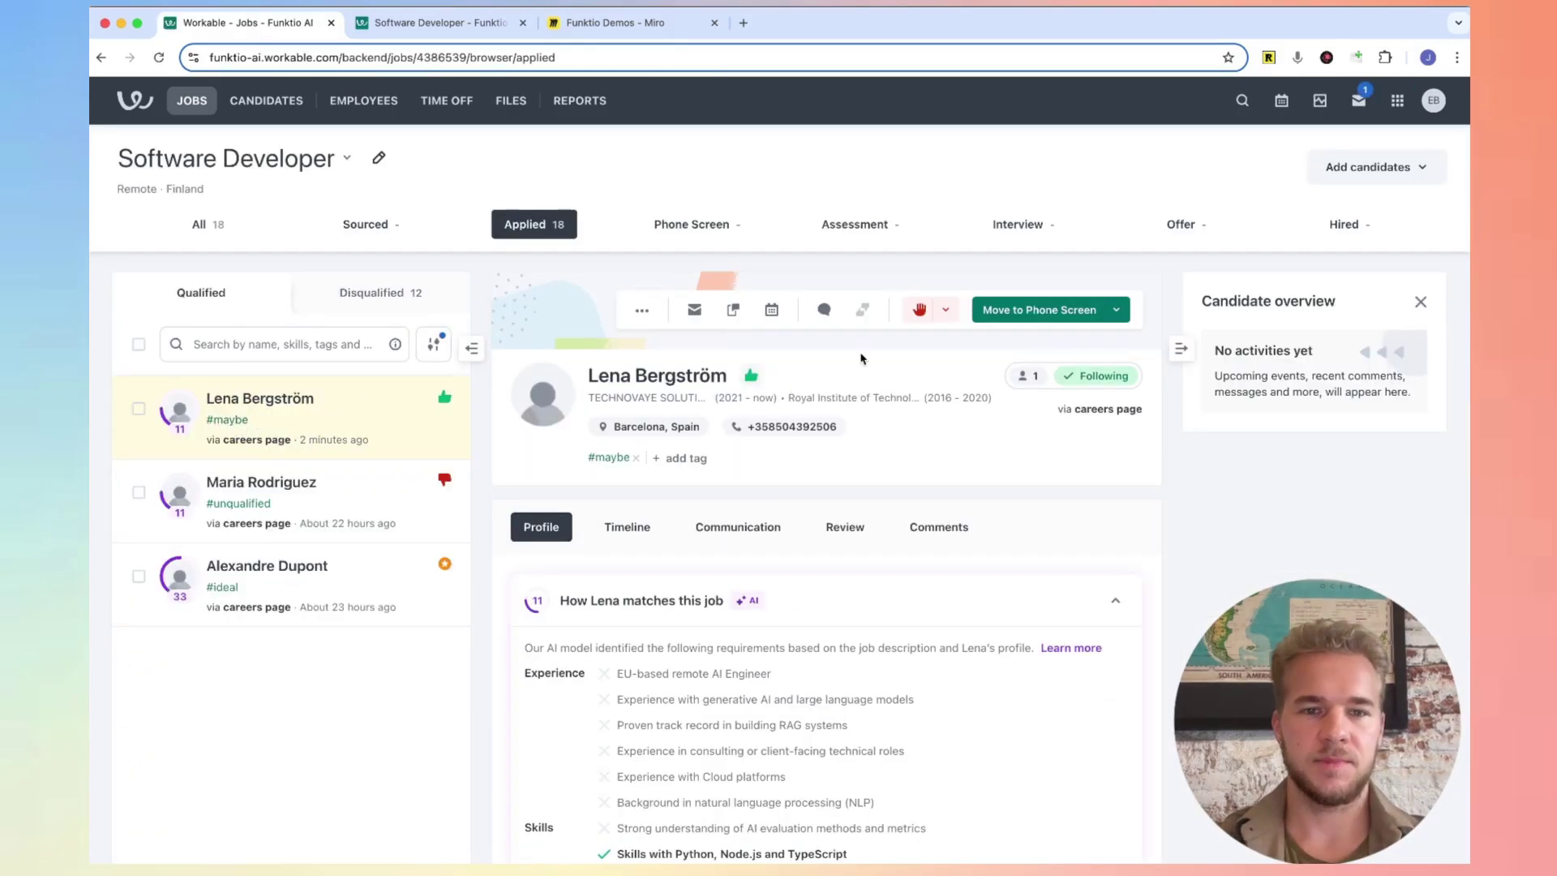
scroll(682, 433, down, 1)
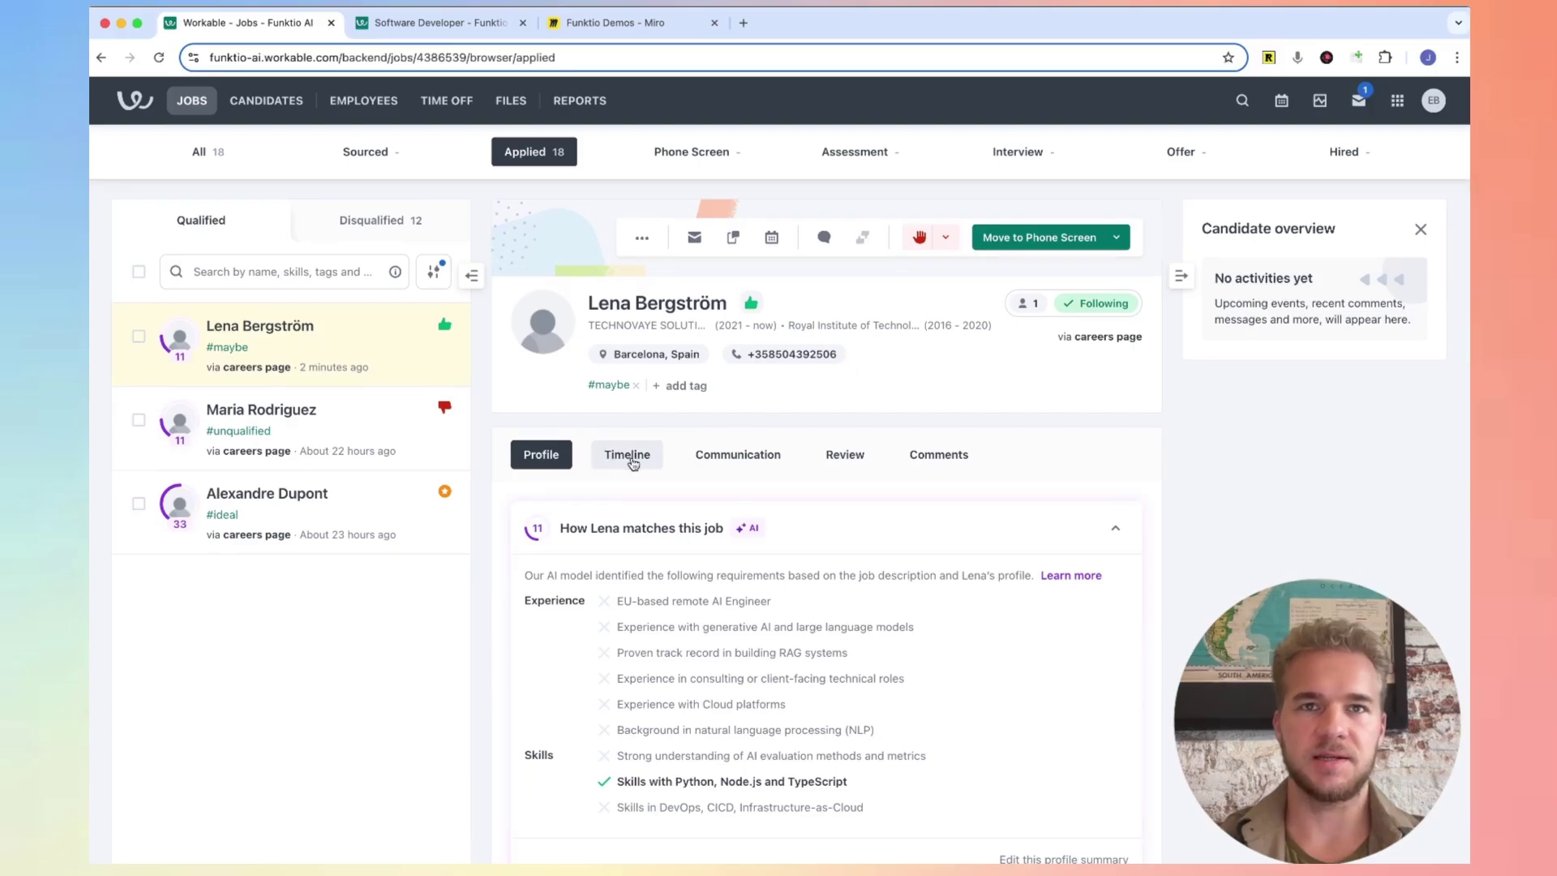
click(628, 454)
scroll(638, 465, down, 3)
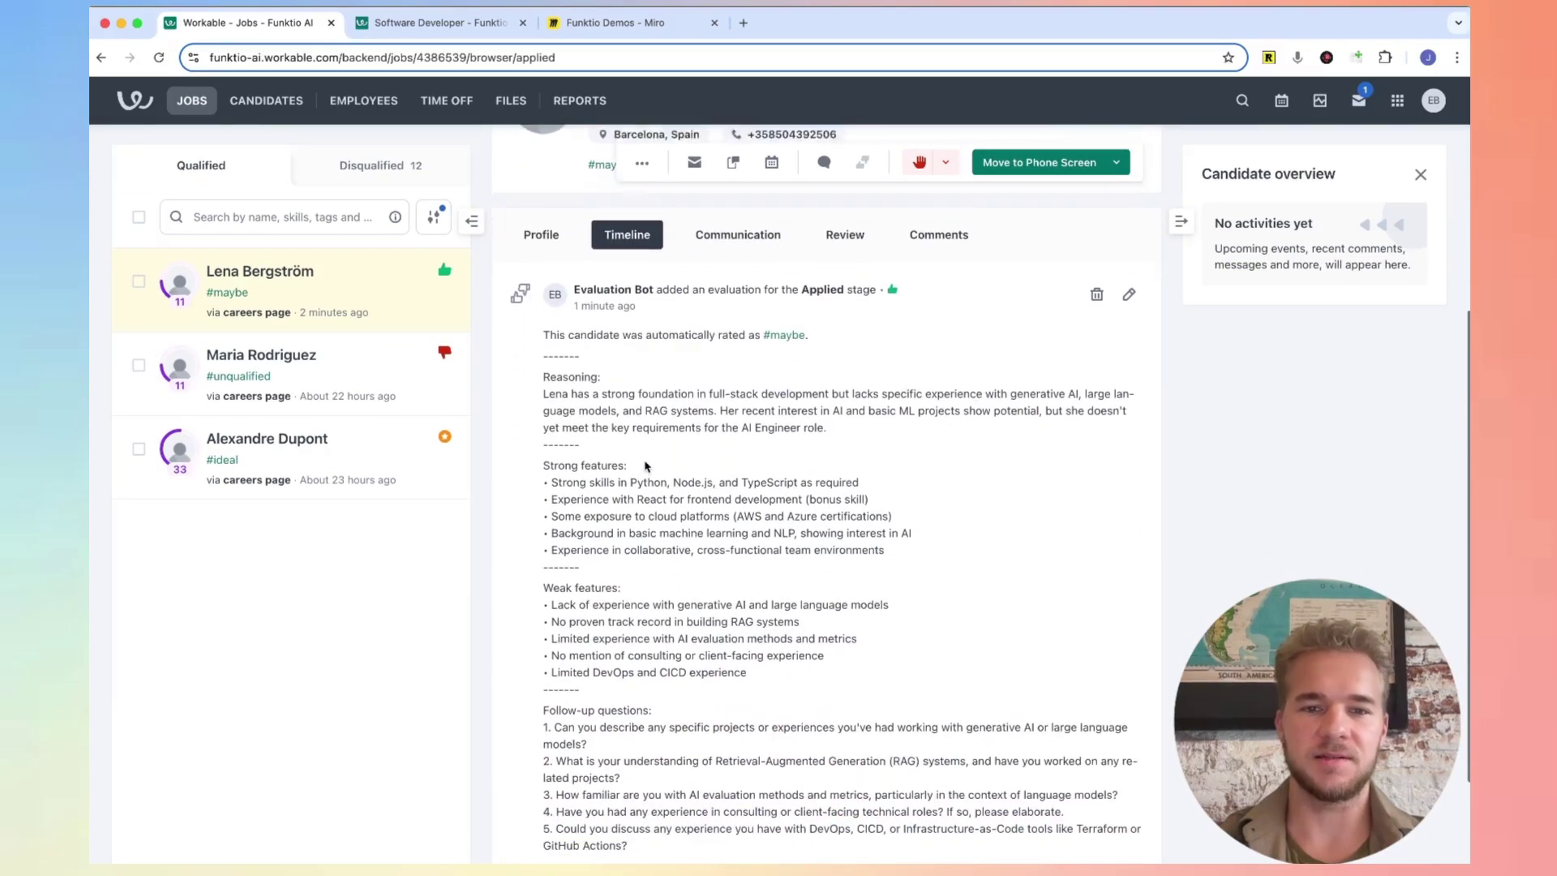
scroll(645, 465, down, 1)
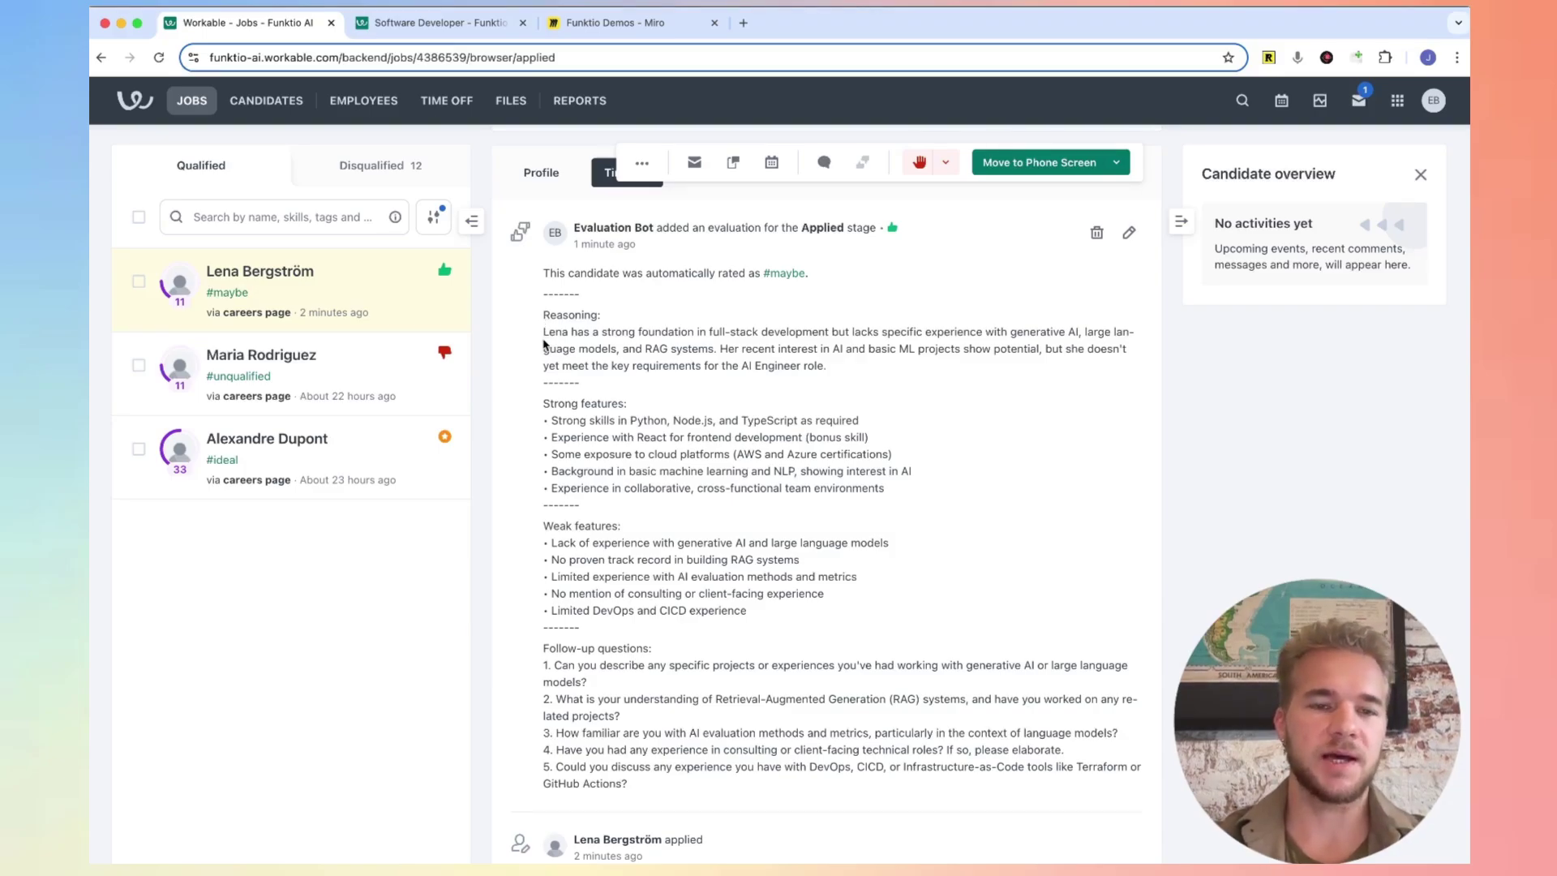
Highlight the Strong features, Weak features and Follow-up questions headings
triple_click(553, 403)
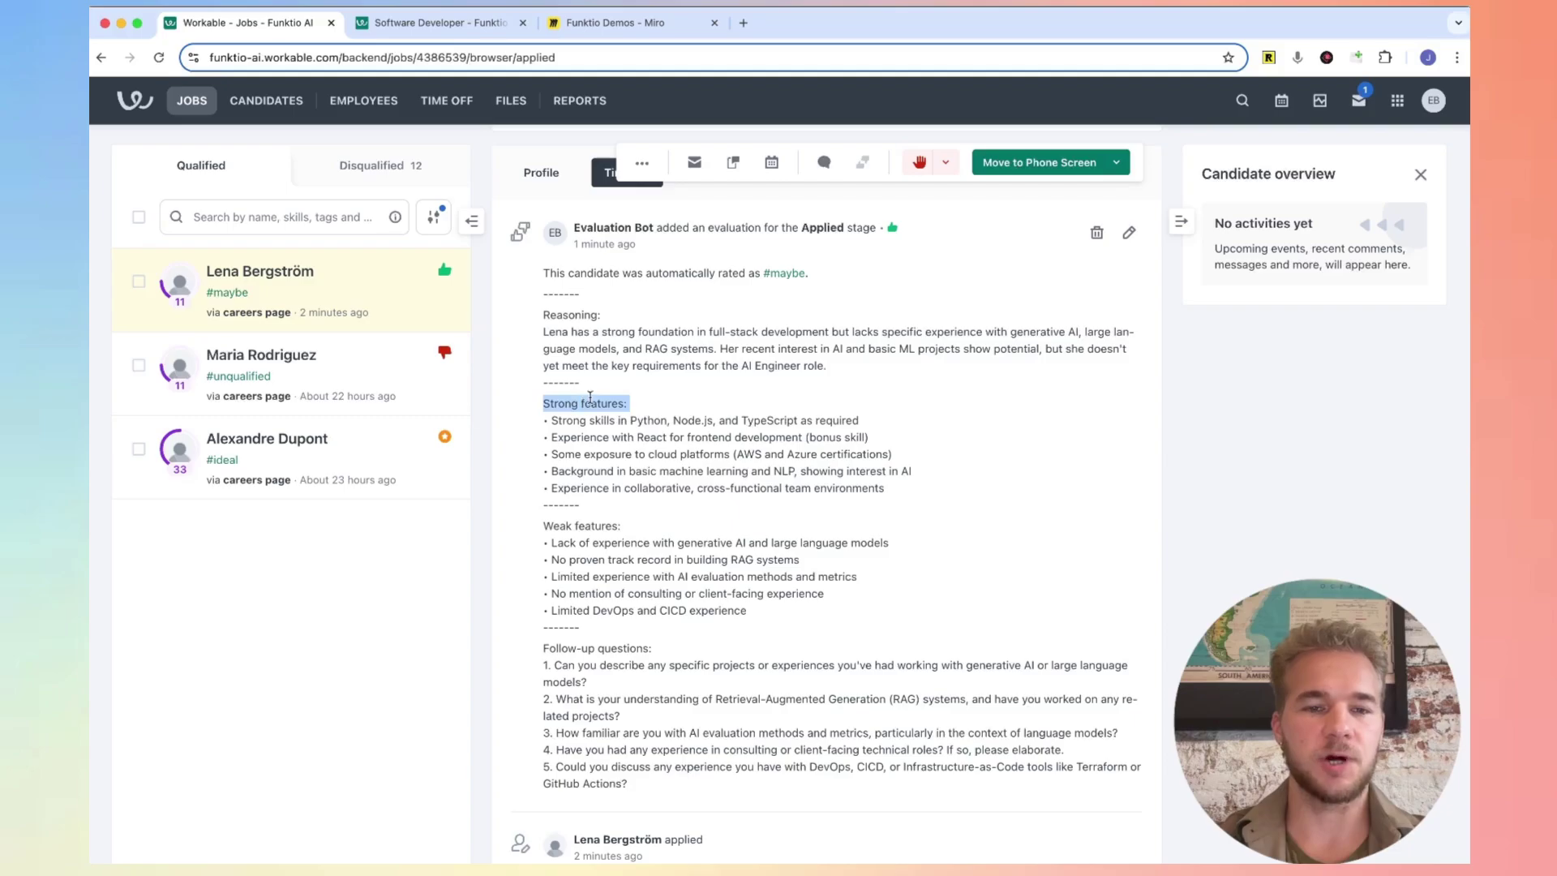
scroll(633, 425, down, 2)
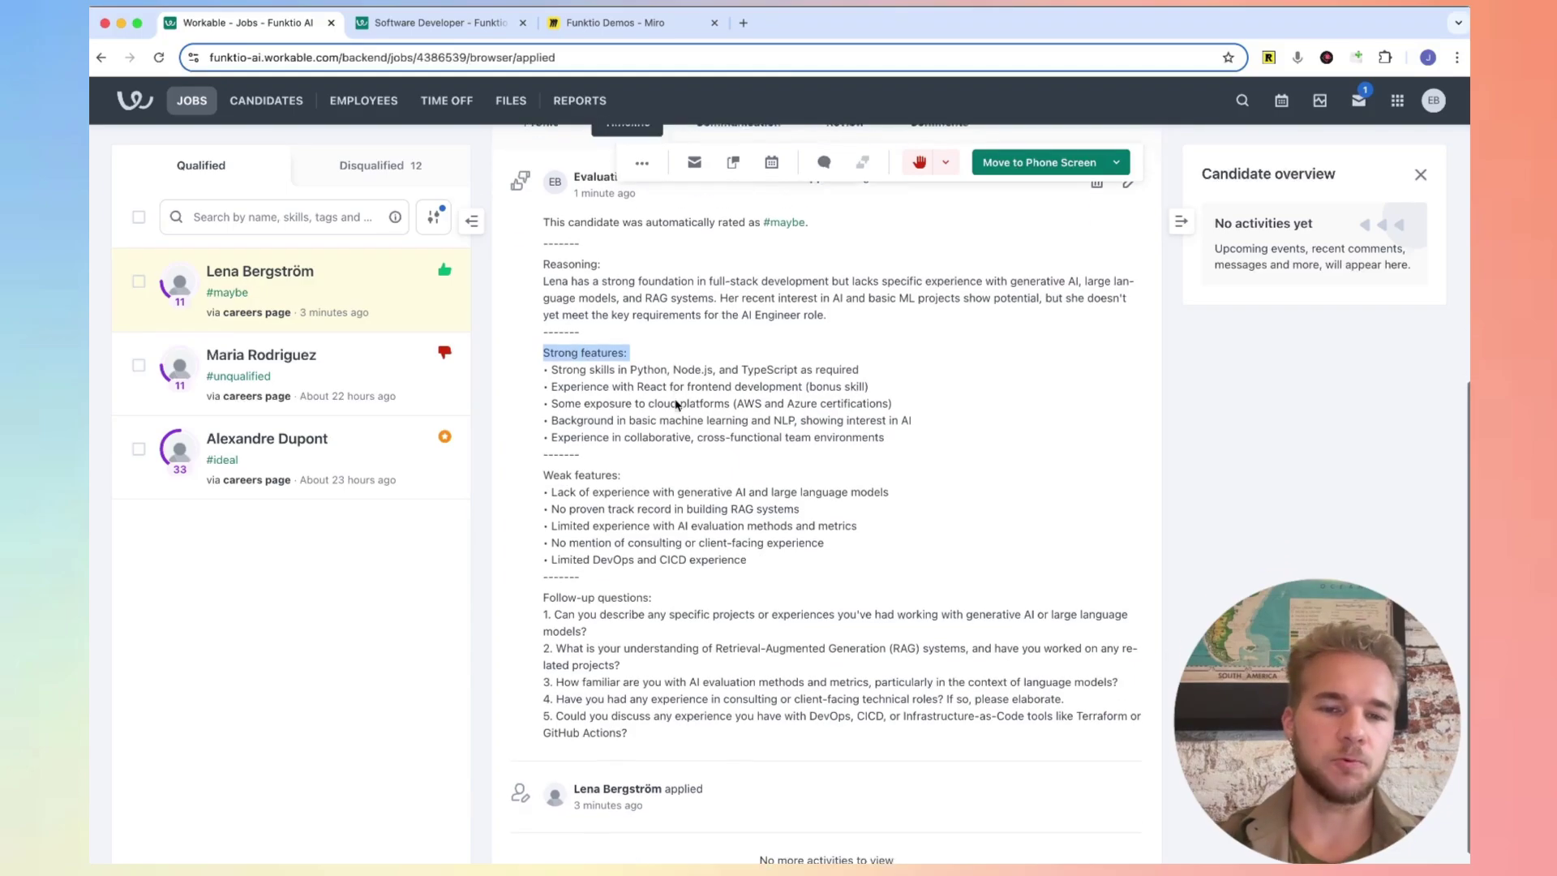
drag(544, 442, 628, 443)
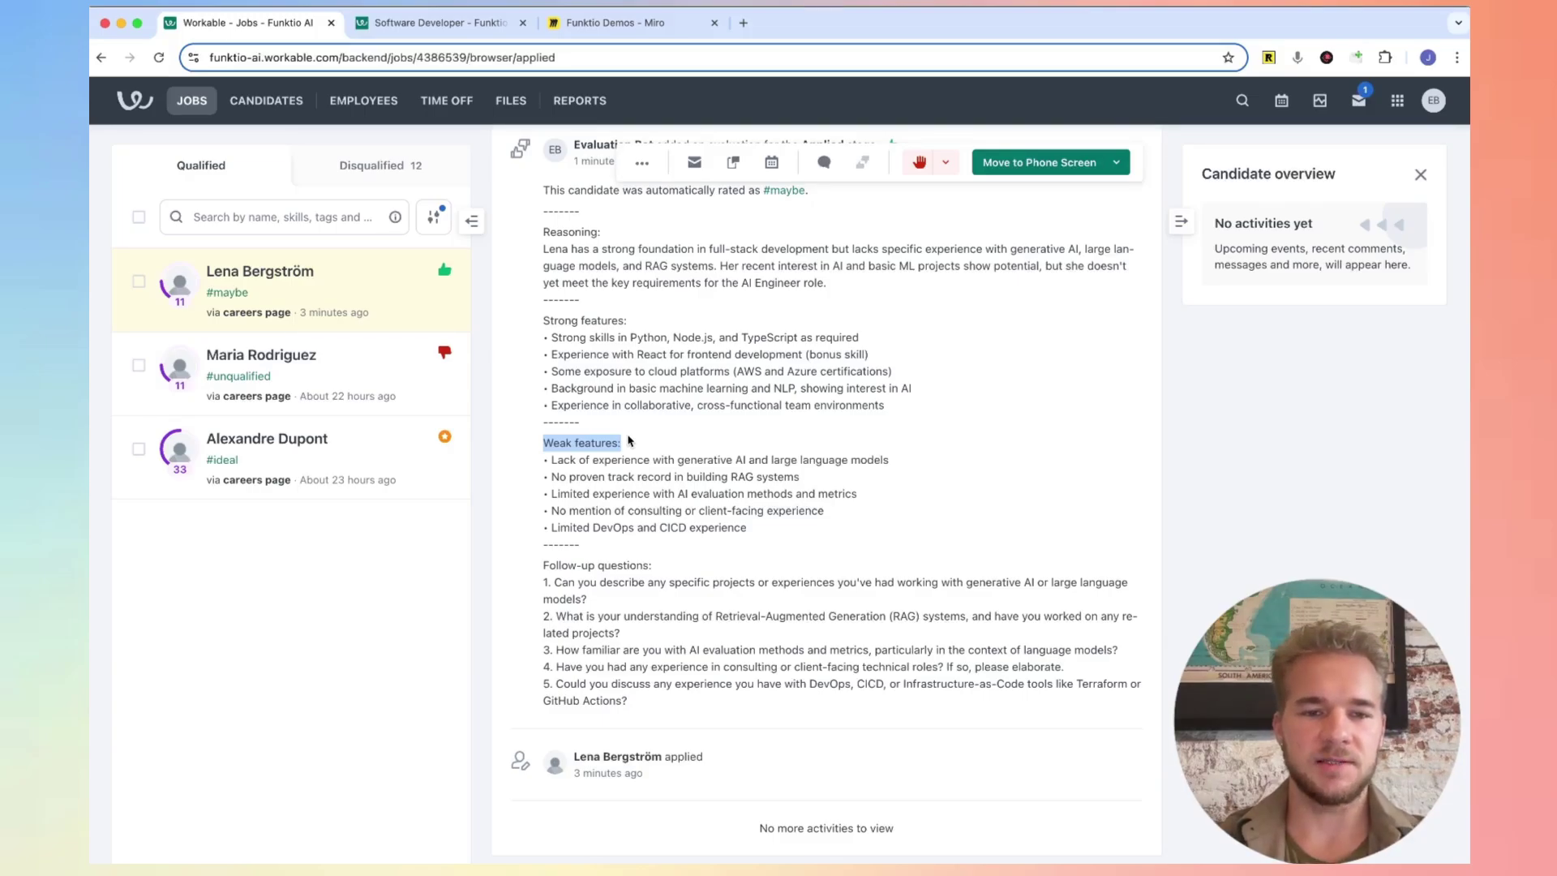
double_click(631, 567)
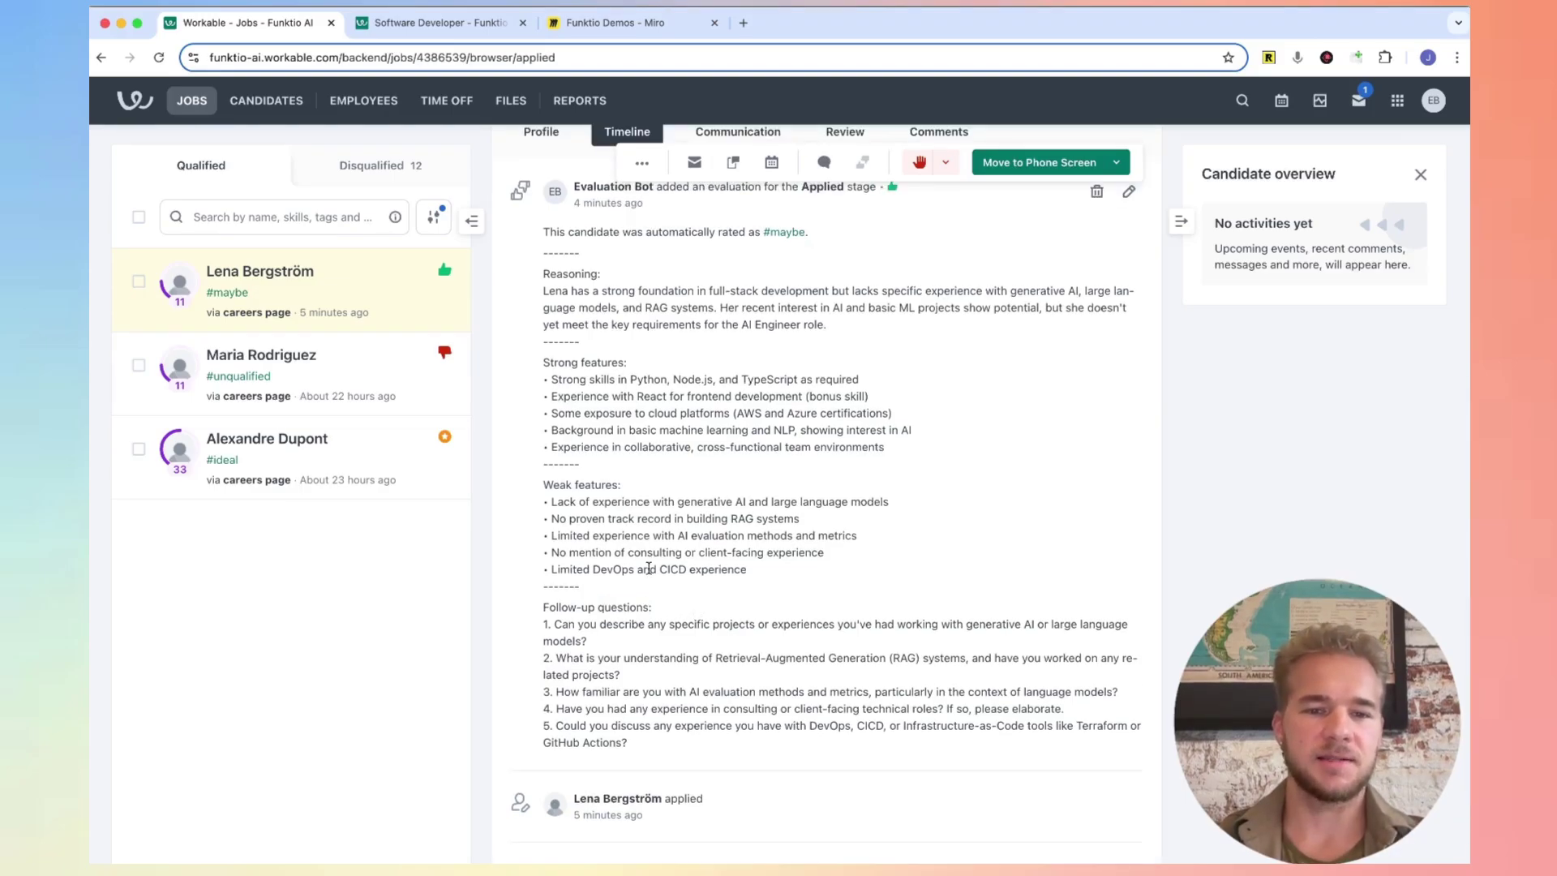
scroll(649, 567, up, 1)
scroll(548, 462, up, 2)
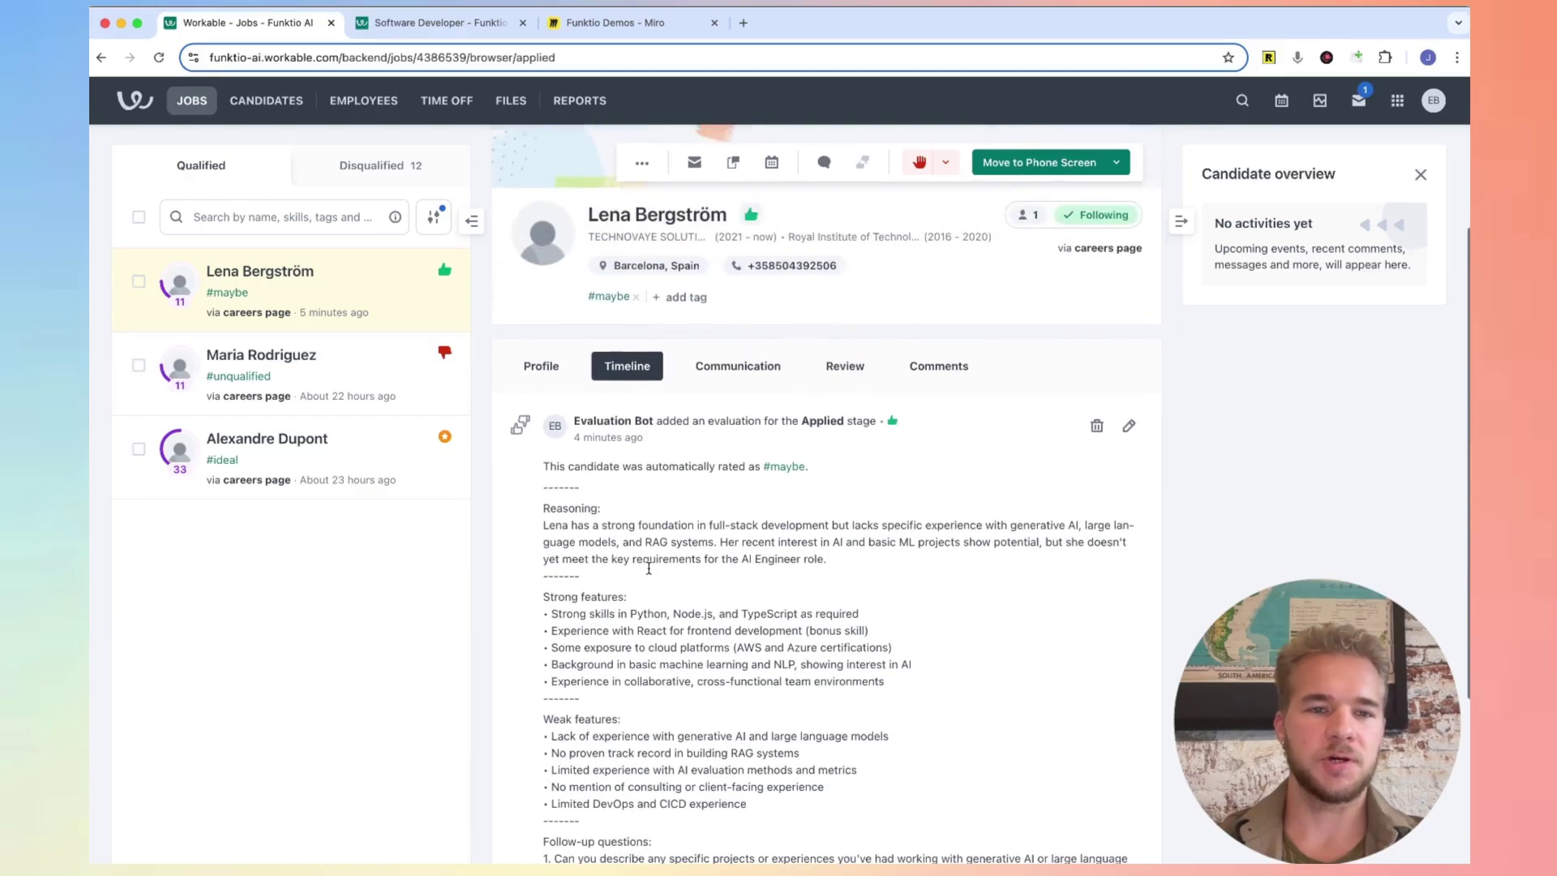
scroll(427, 366, up, 2)
click(339, 287)
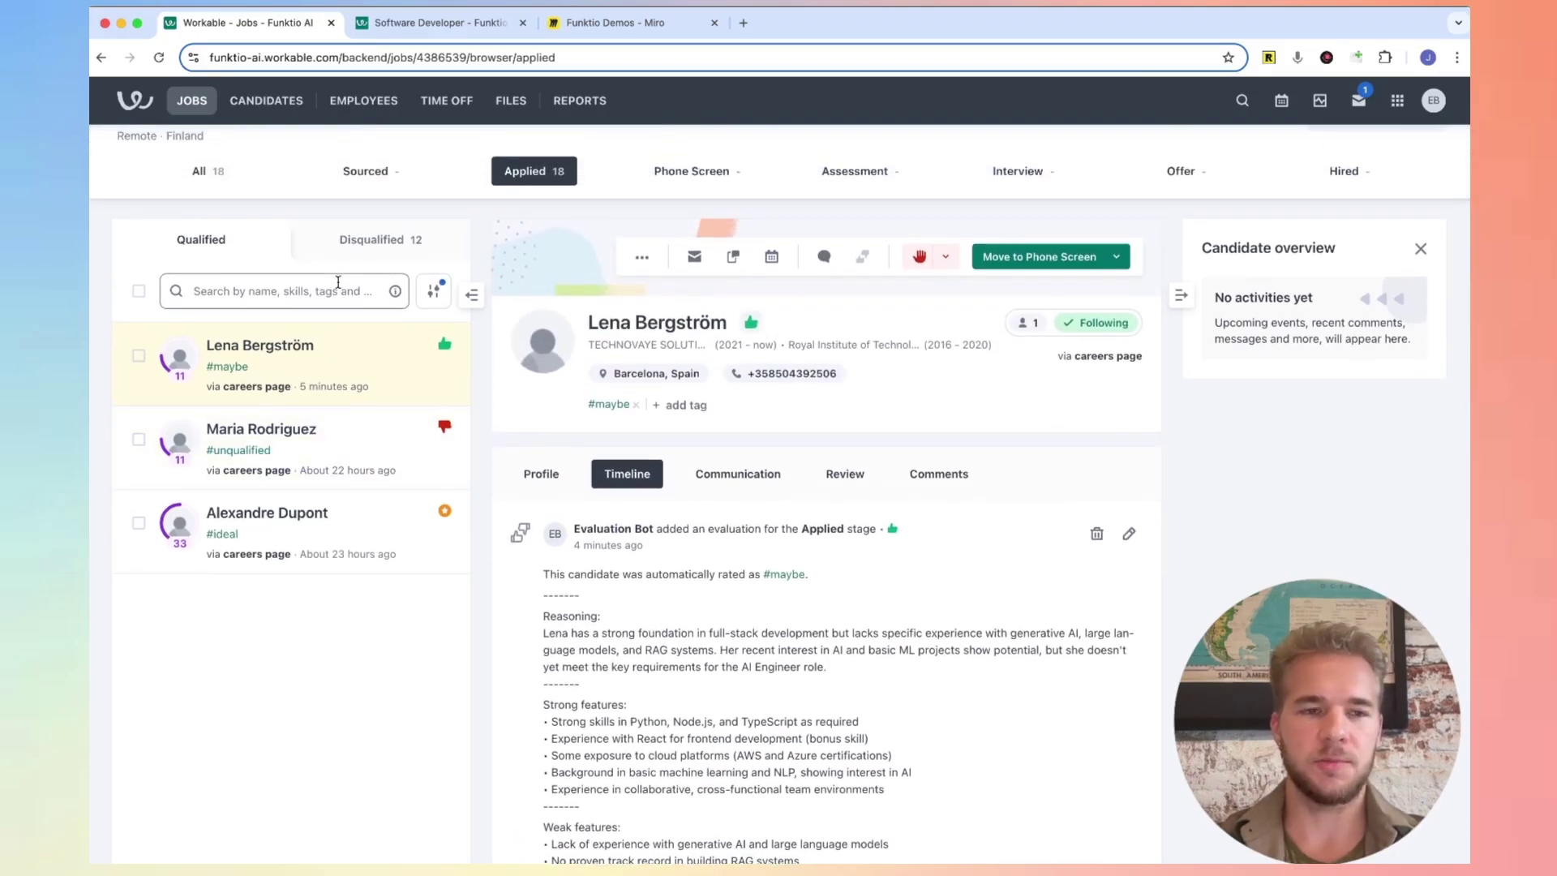
text(ideal)
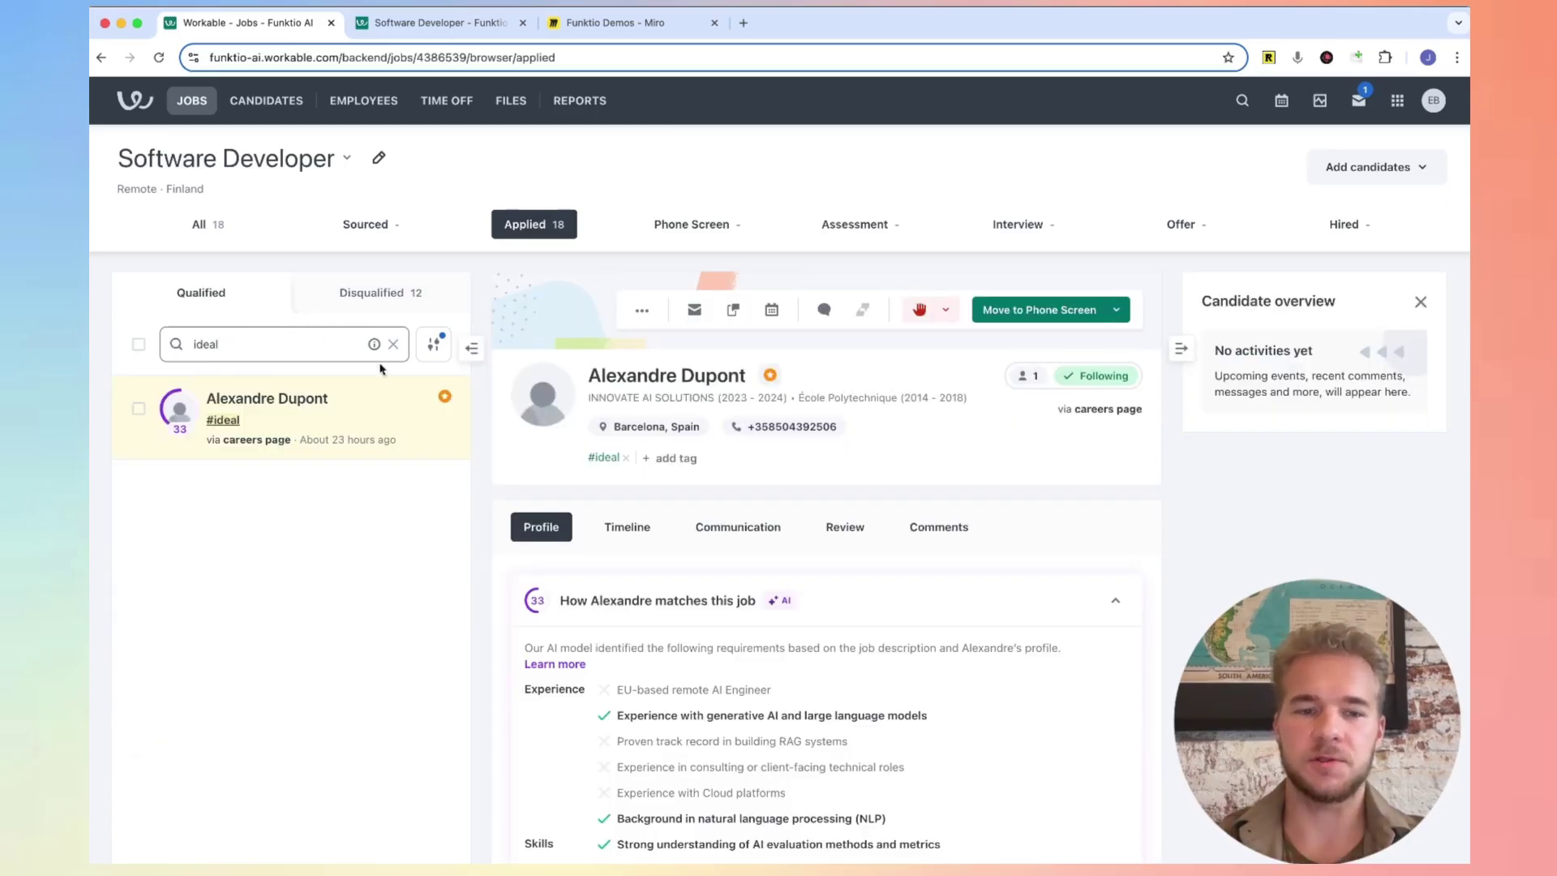
click(621, 533)
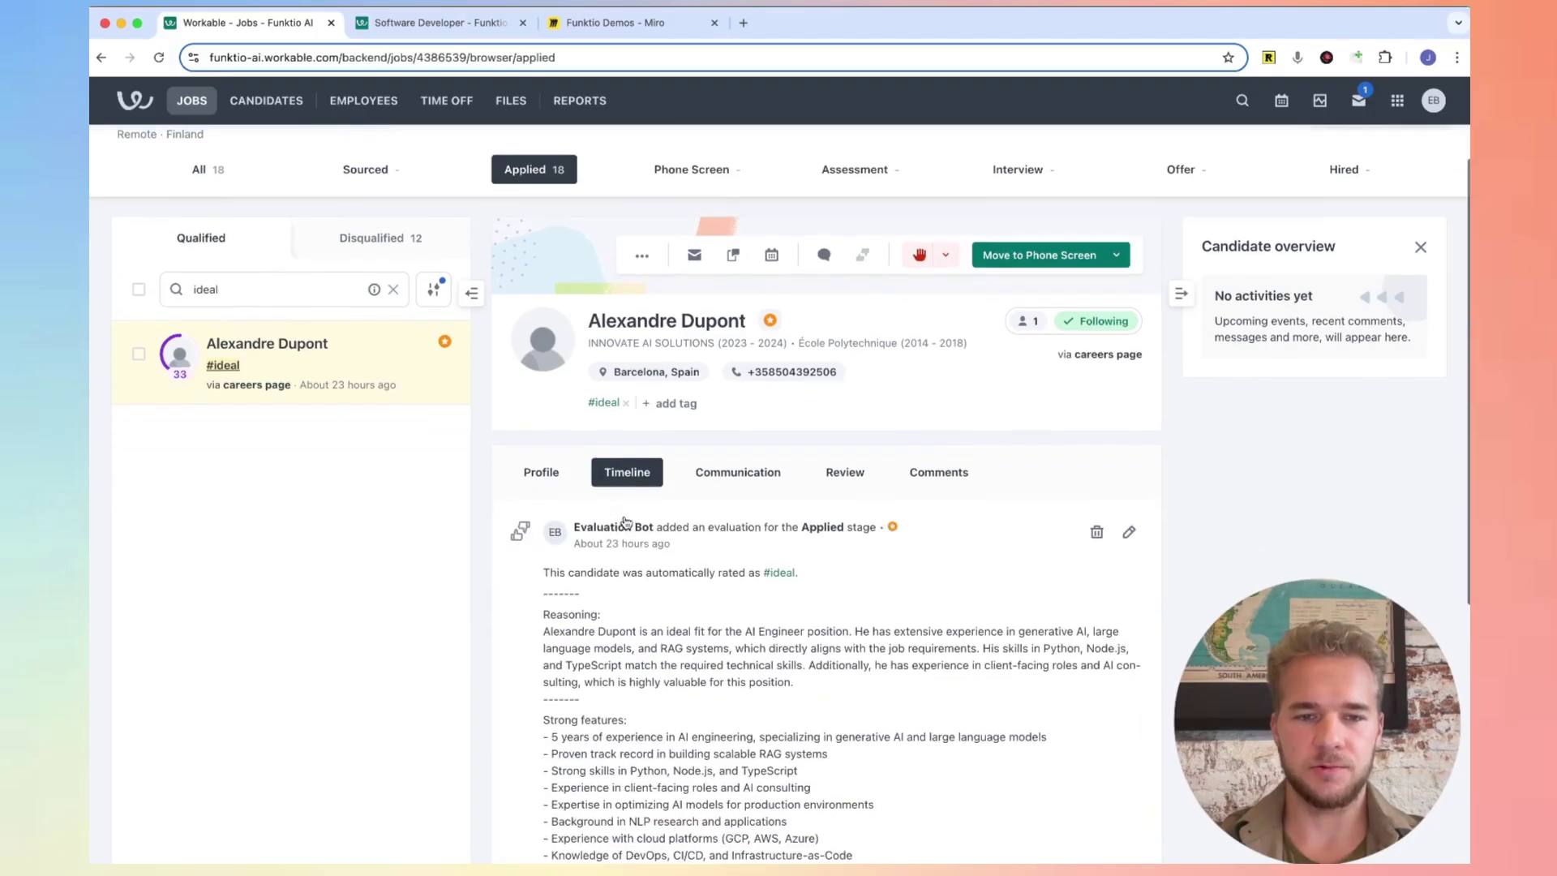
scroll(624, 521, down, 5)
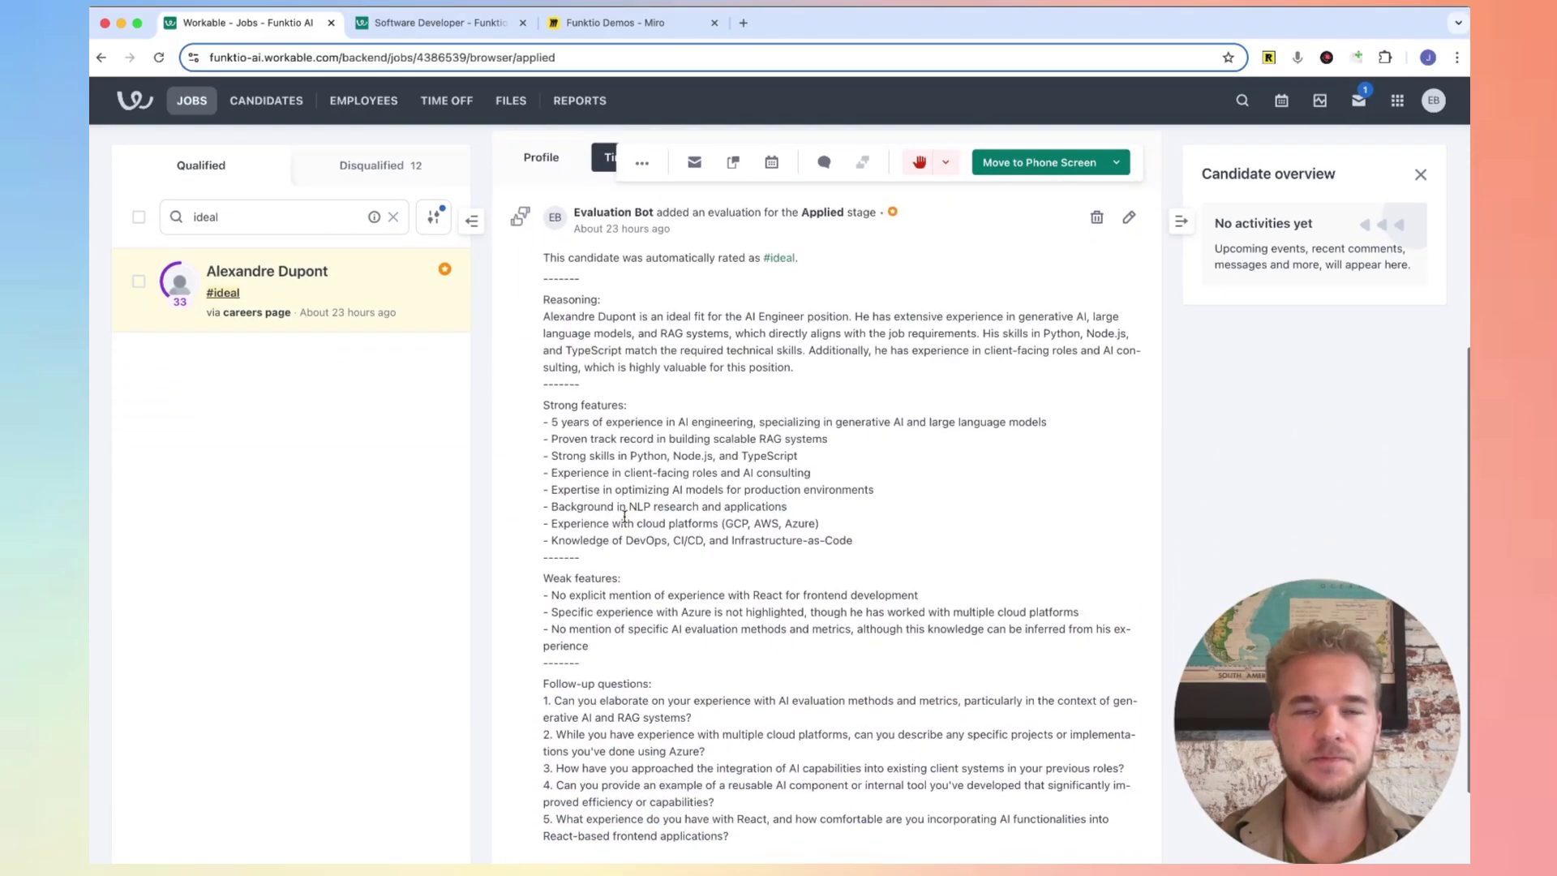